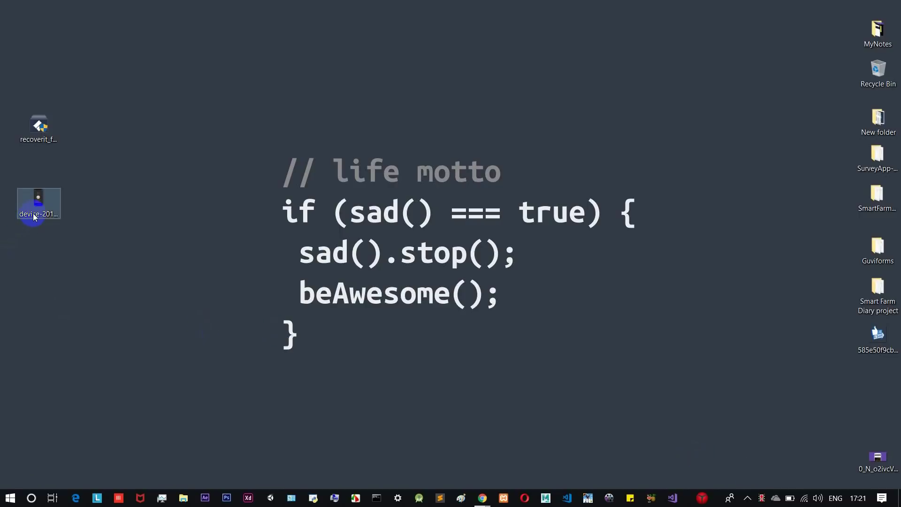
# - View the device-2018-08-23-193231.png image from the desktop and check the contents of the Recycle Bin
pyautogui.doubleClick(35, 217)
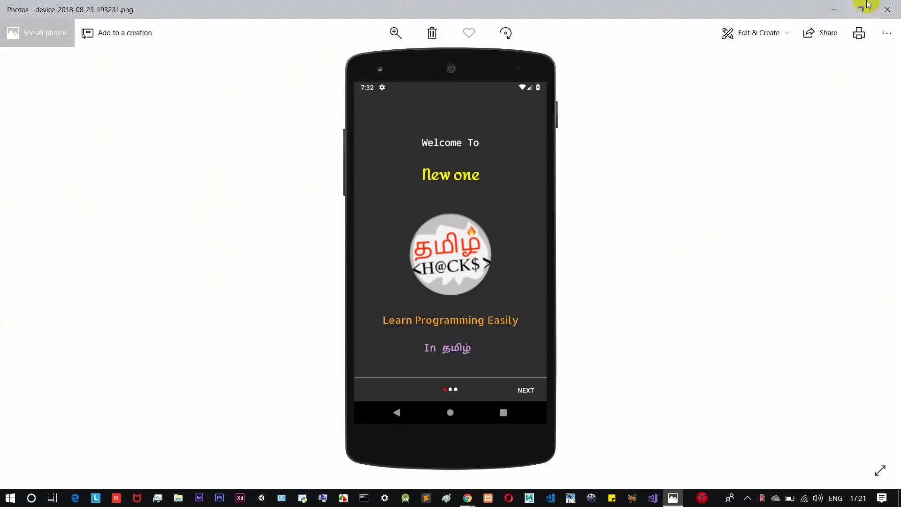
pyautogui.click(833, 9)
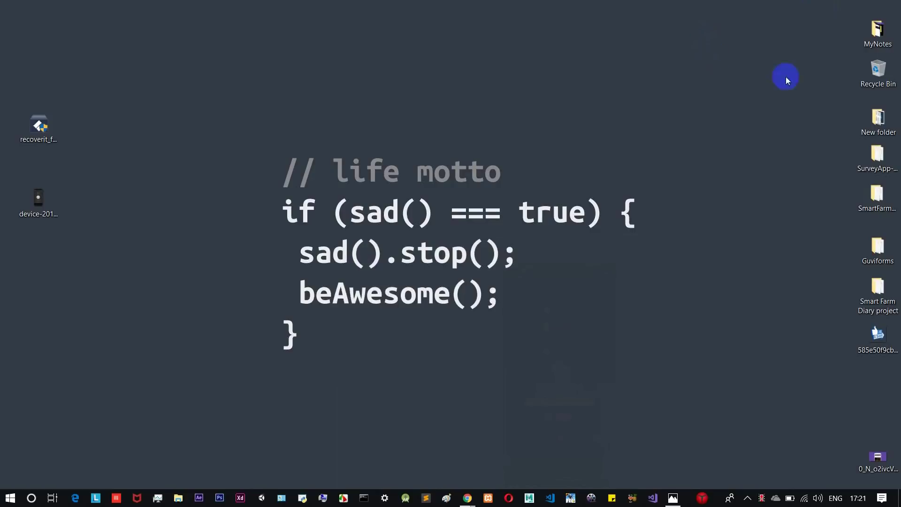
pyautogui.doubleClick(877, 81)
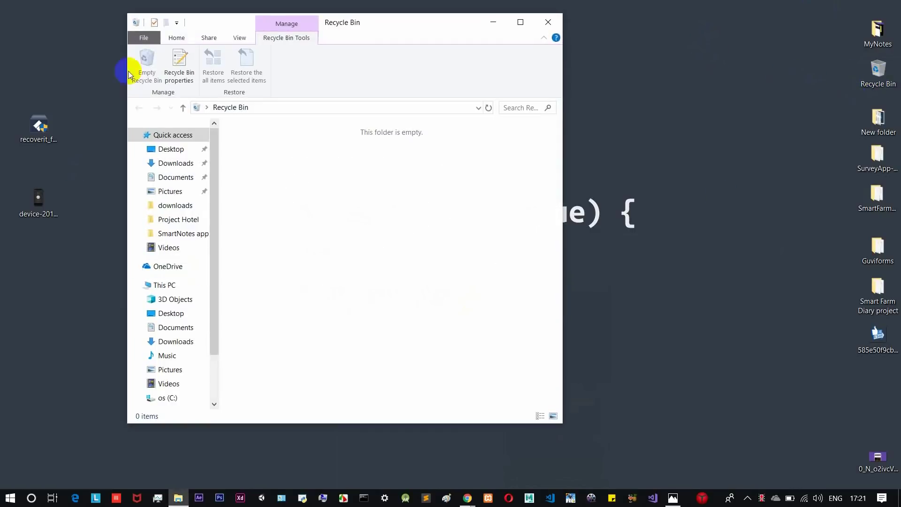
pyautogui.click(548, 22)
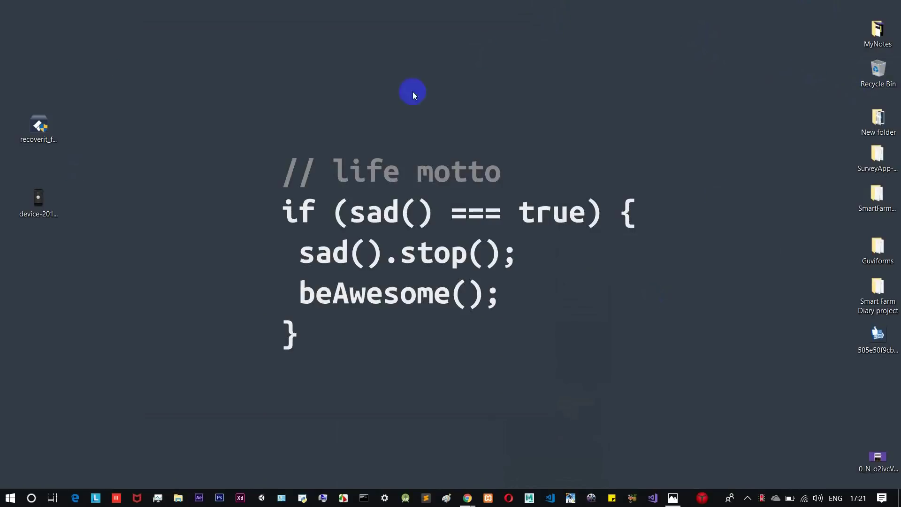
# - Permanently delete device-2018-08-23-193231.png from the desktop, bypassing the Recycle Bin, and check the bin's contents
pyautogui.click(19, 204)
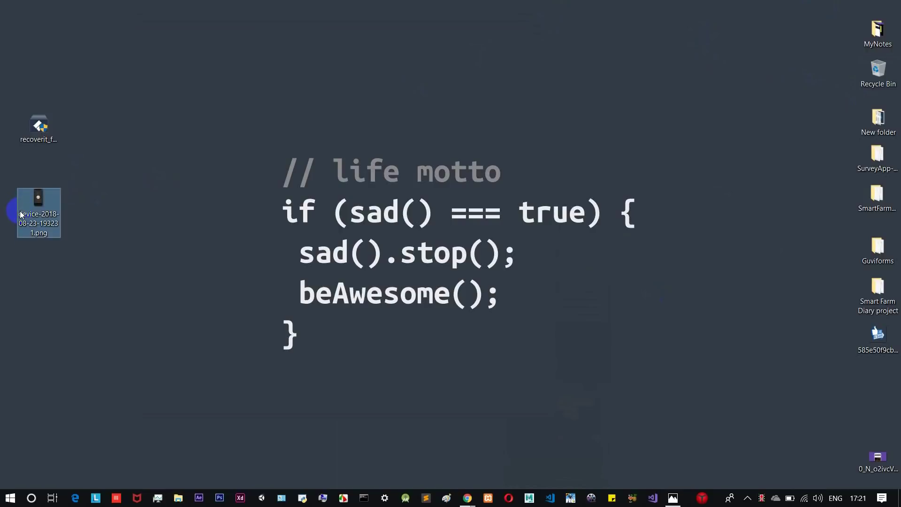
pyautogui.hotkey('shift', 'Delete')
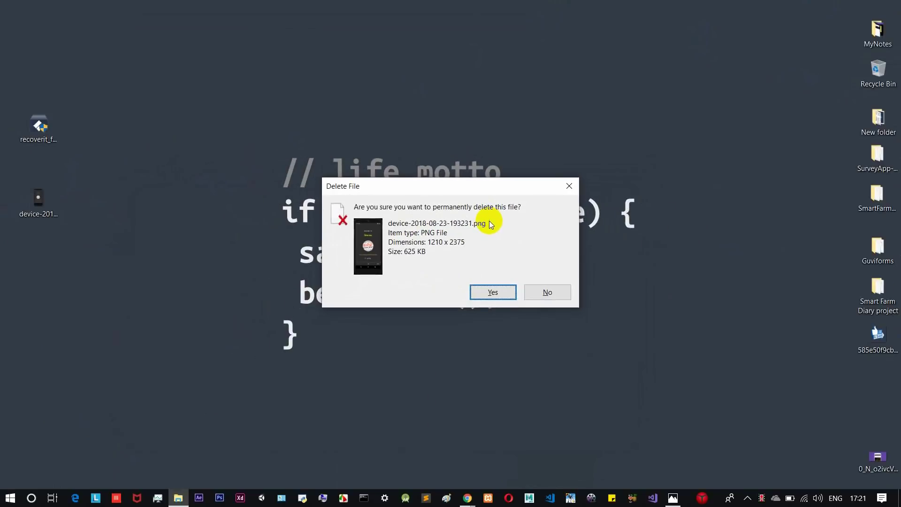
pyautogui.press('Return')
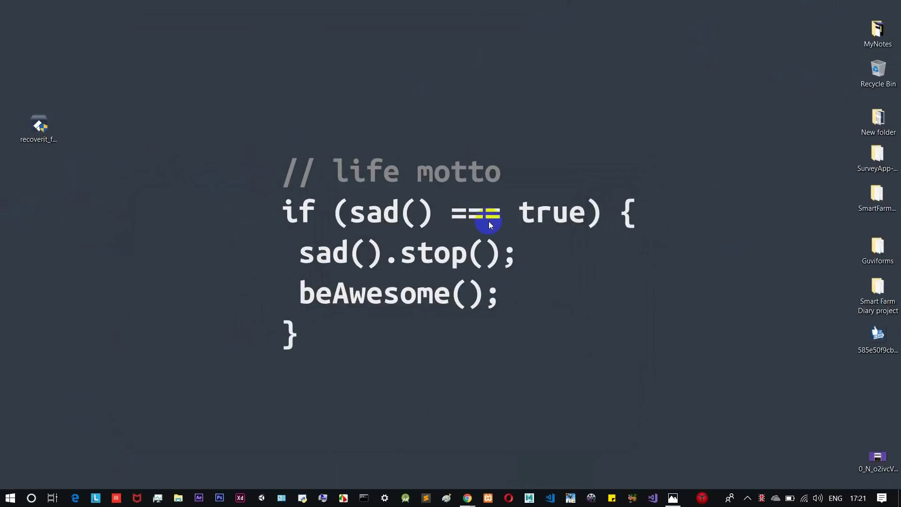
pyautogui.doubleClick(877, 70)
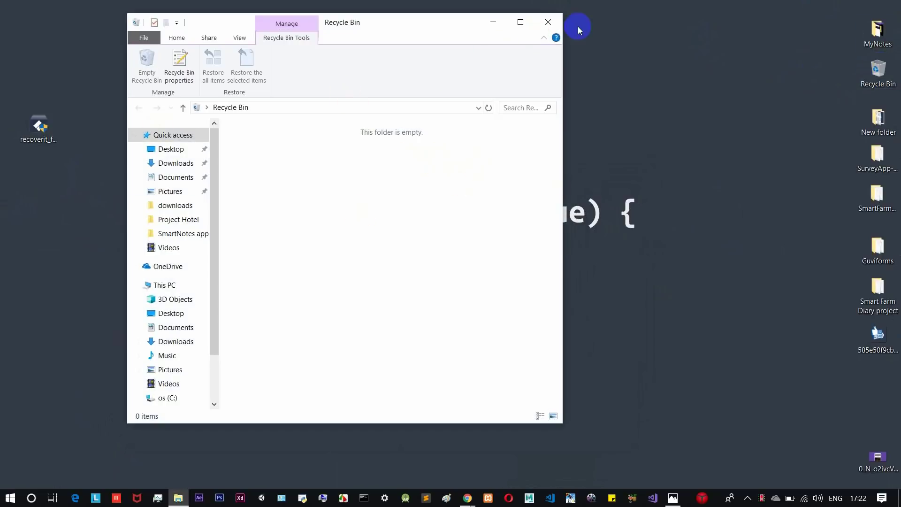
pyautogui.click(548, 22)
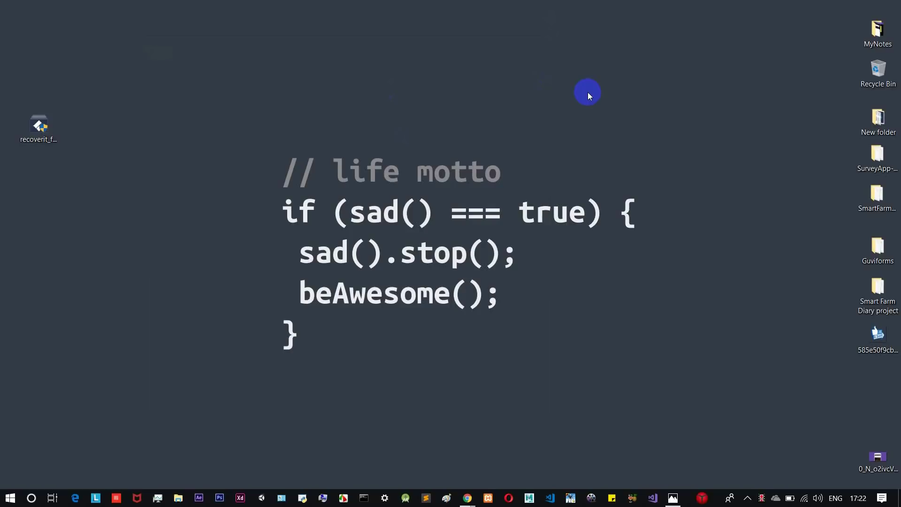
# - Switch to Chrome, start the free Windows download of Recoverit Photo Recovery, and cancel it
pyautogui.hotkey('alt', 'Tab')
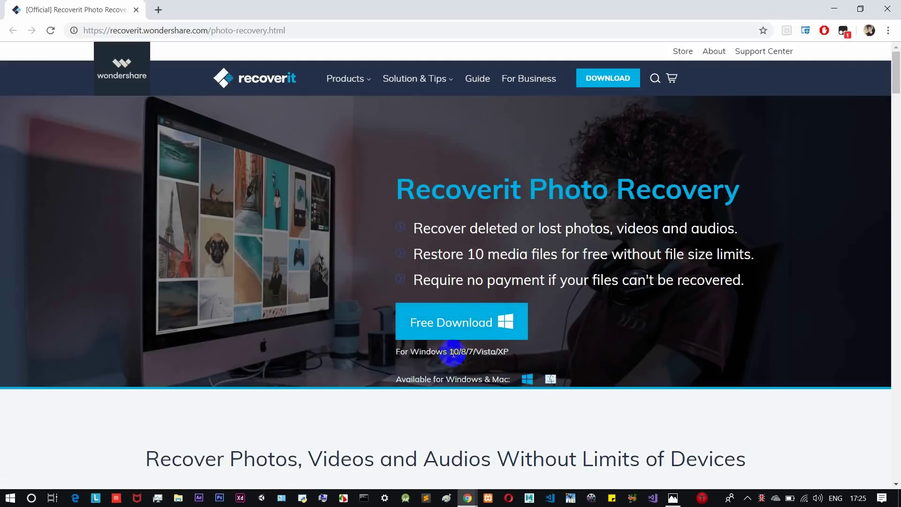
pyautogui.click(445, 333)
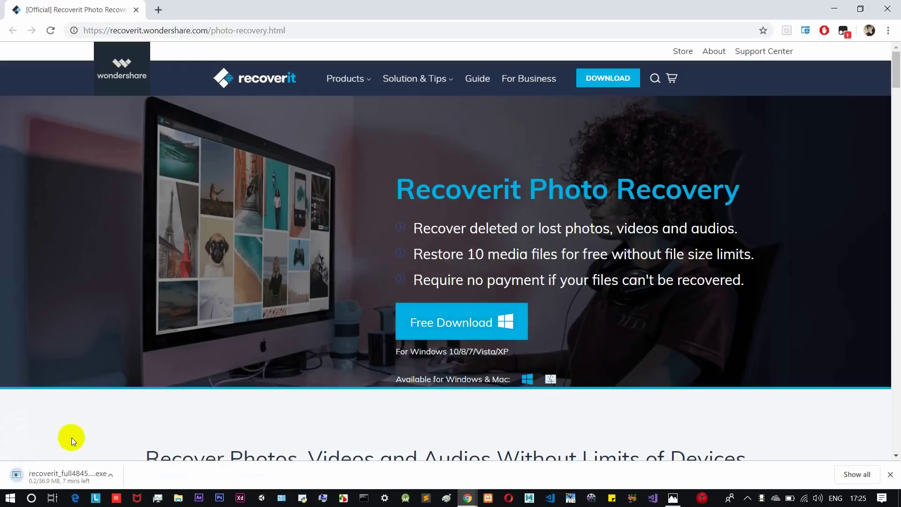
pyautogui.click(121, 474)
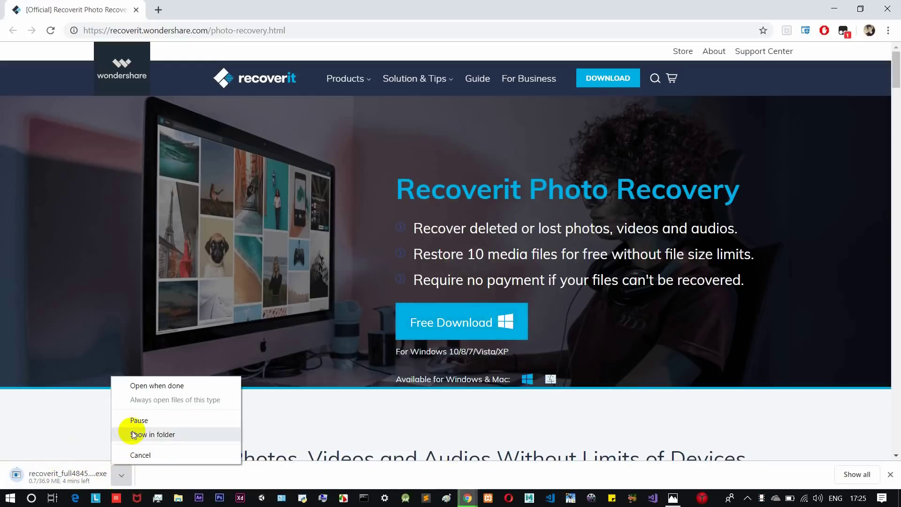
pyautogui.click(132, 454)
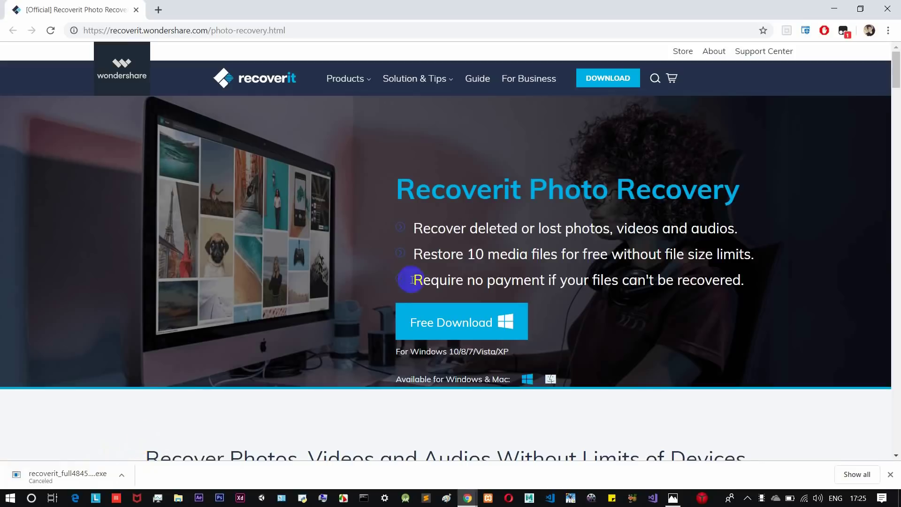
pyautogui.click(834, 10)
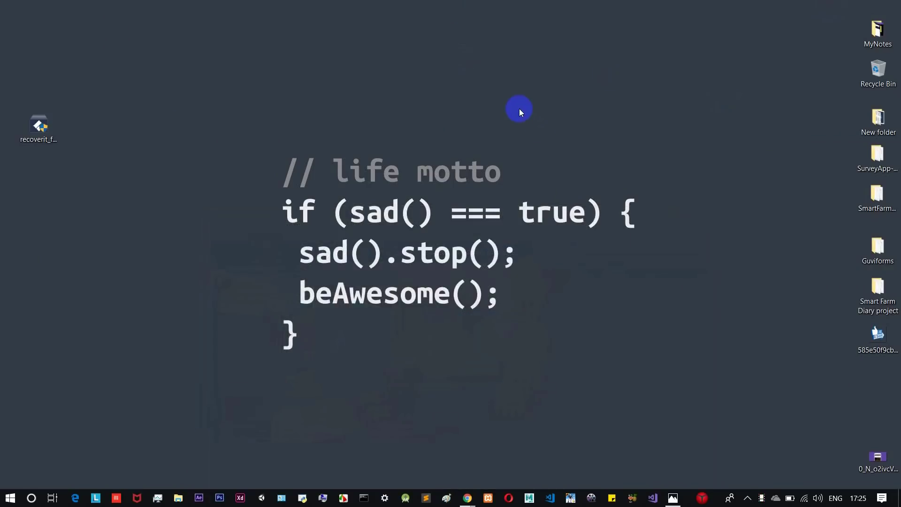
# - Run the recoverit_full4845.exe installer with English as the setup language and decline to install the program again
pyautogui.moveTo(37, 126); pyautogui.dragTo(176, 163)
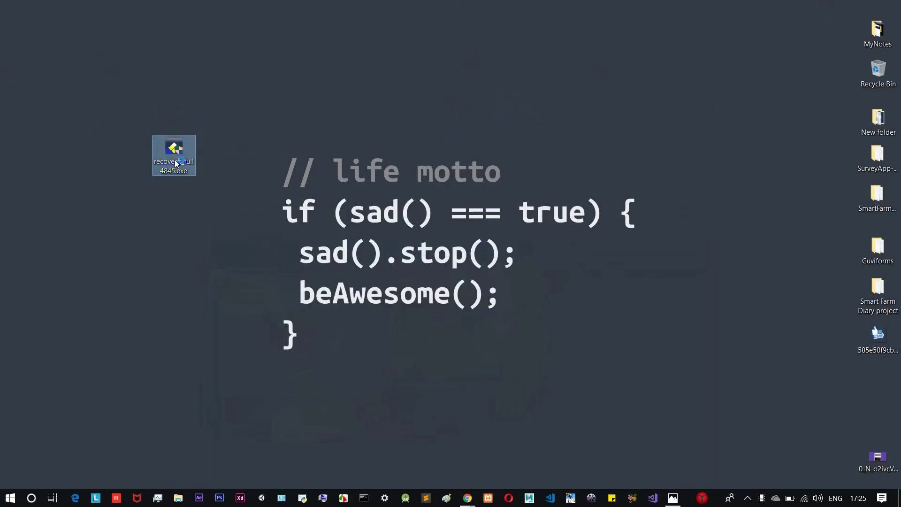
pyautogui.click(372, 318)
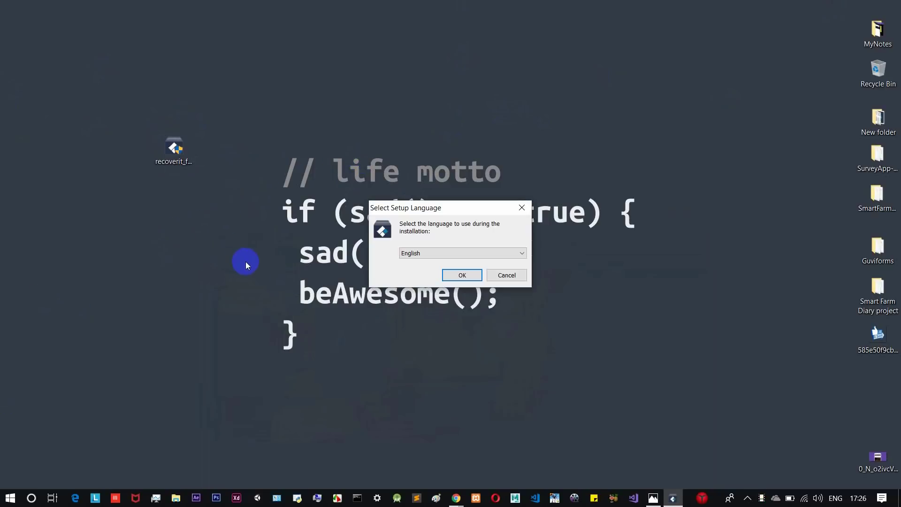
pyautogui.click(525, 254)
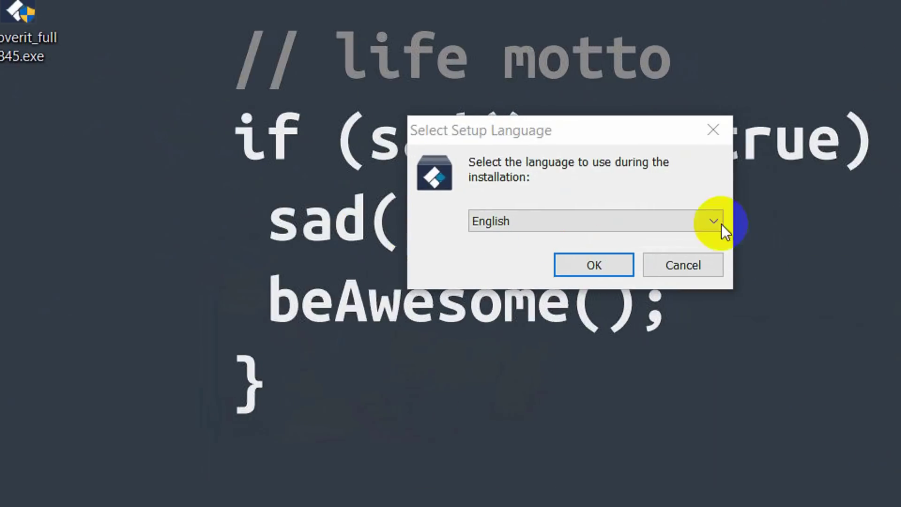
pyautogui.click(610, 263)
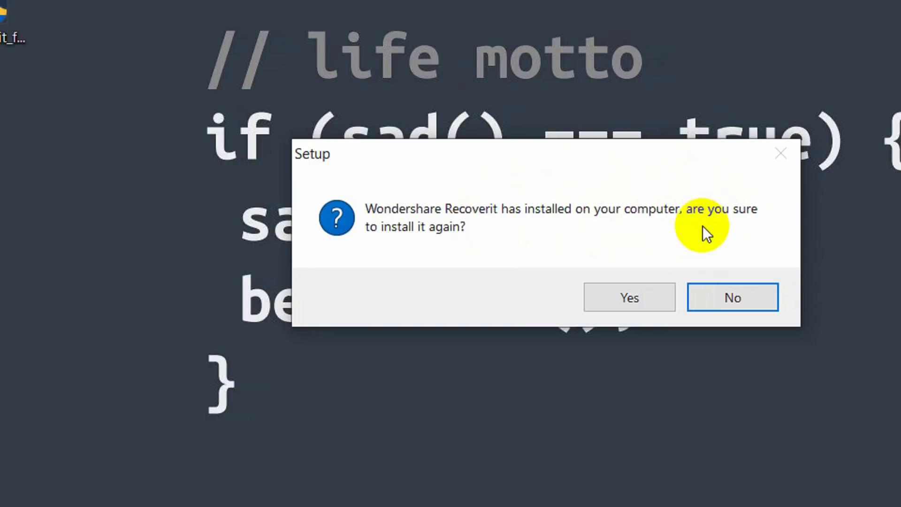
pyautogui.click(733, 297)
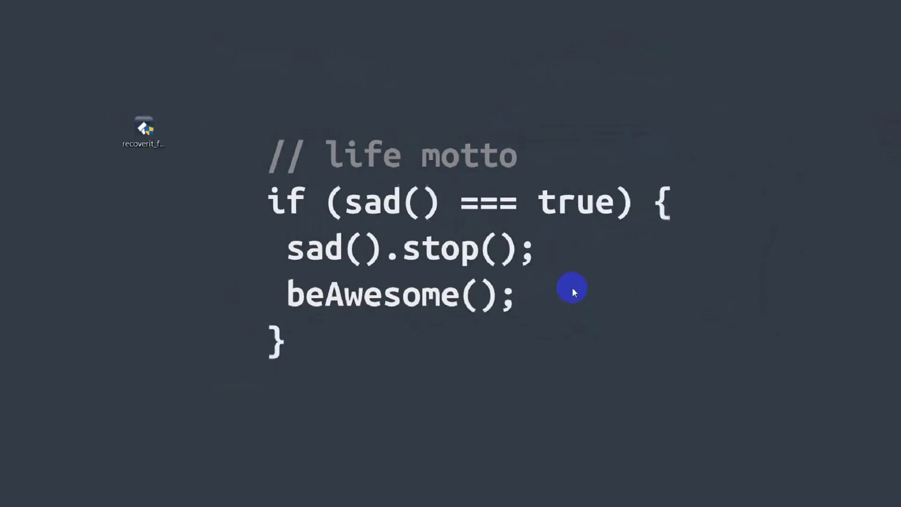
# - Launch the installed Wondershare Recoverit Photo Recovery program
pyautogui.click(10, 497)
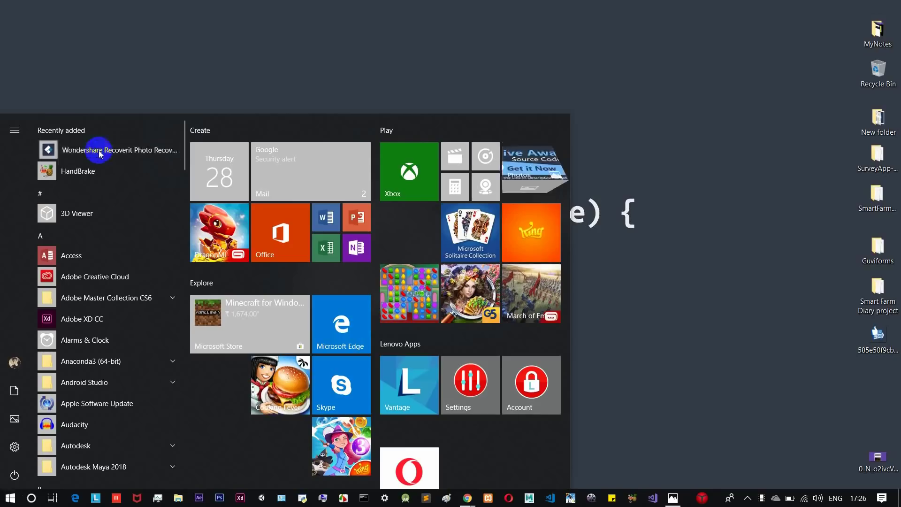
pyautogui.click(98, 148)
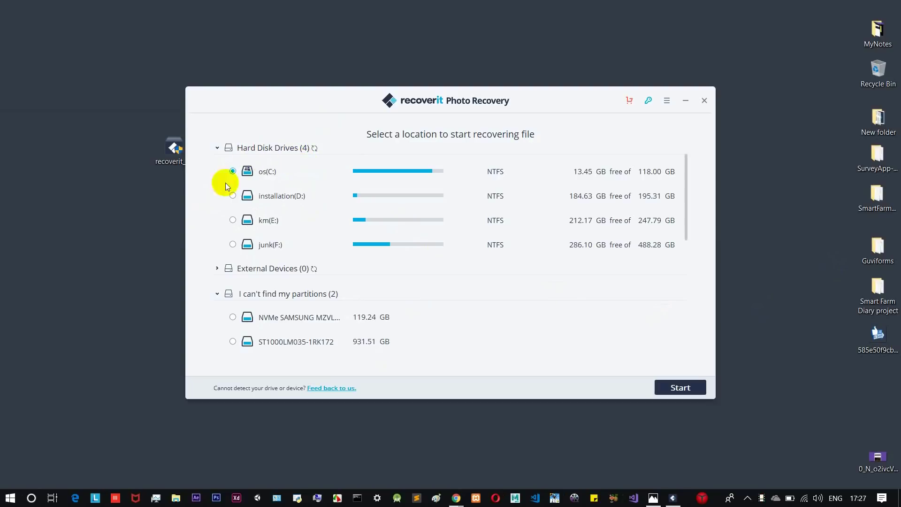
pyautogui.click(87, 208)
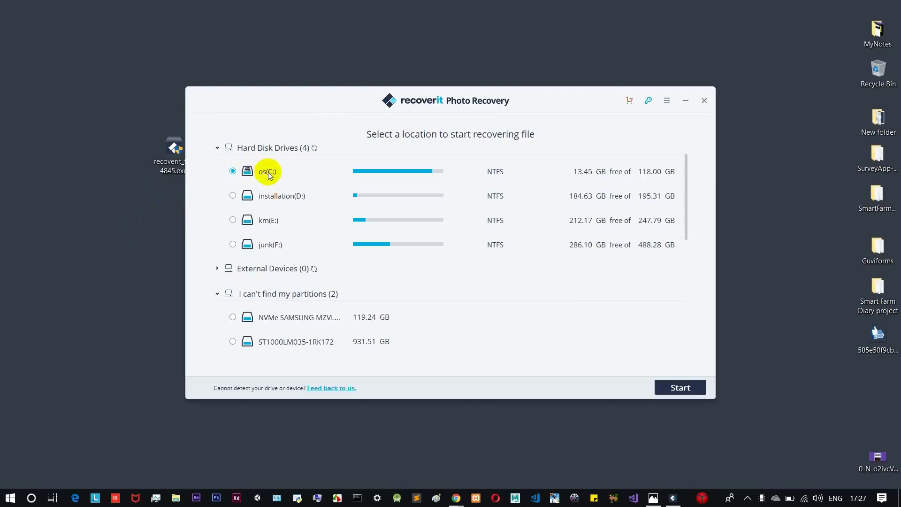
pyautogui.click(146, 191)
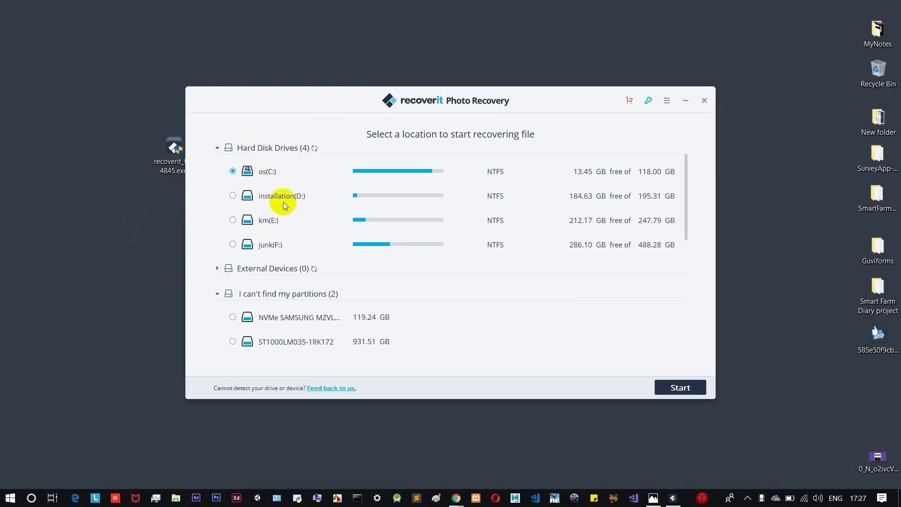
# - Choose the os(C:) drive as the location to recover from and start the scan
pyautogui.click(295, 320)
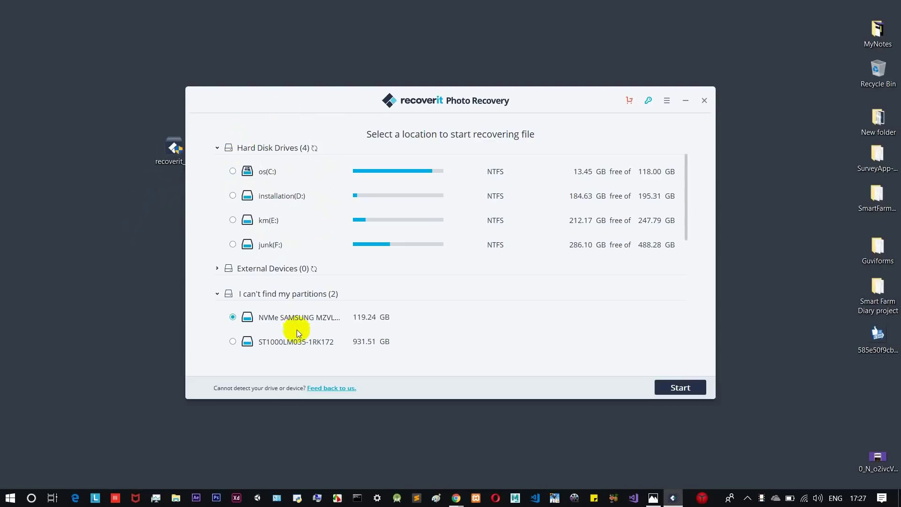
pyautogui.click(313, 347)
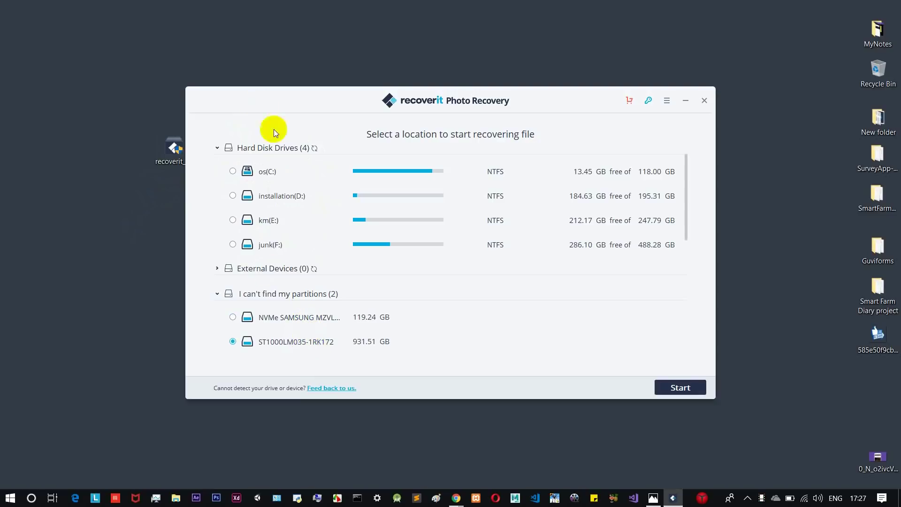
pyautogui.click(264, 173)
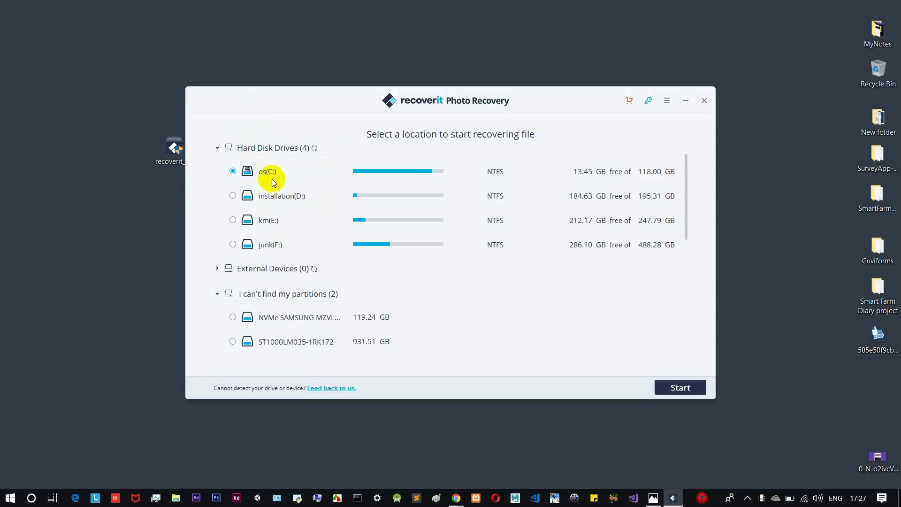
pyautogui.click(679, 388)
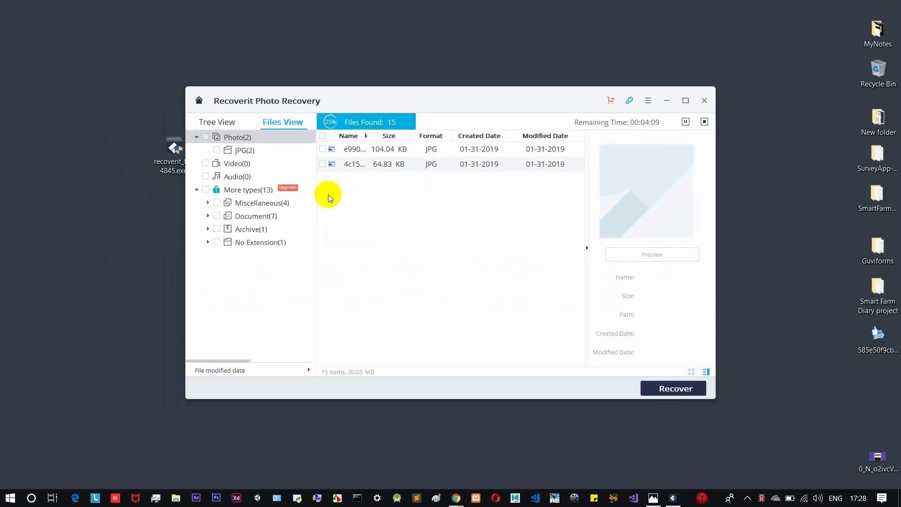
# - Look through the list of photos found so far by the running scan
pyautogui.click(168, 238)
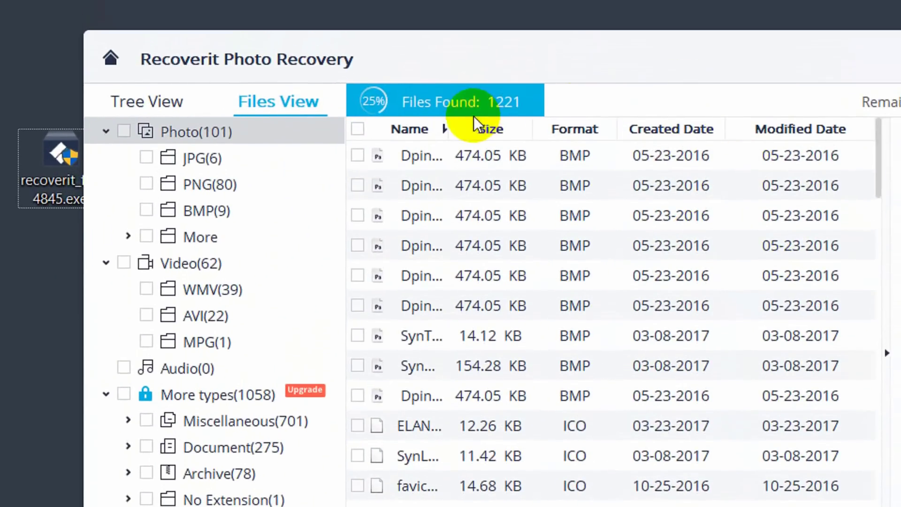
pyautogui.scroll(-3, 526, 141)
pyautogui.scroll(-15, 511, 241)
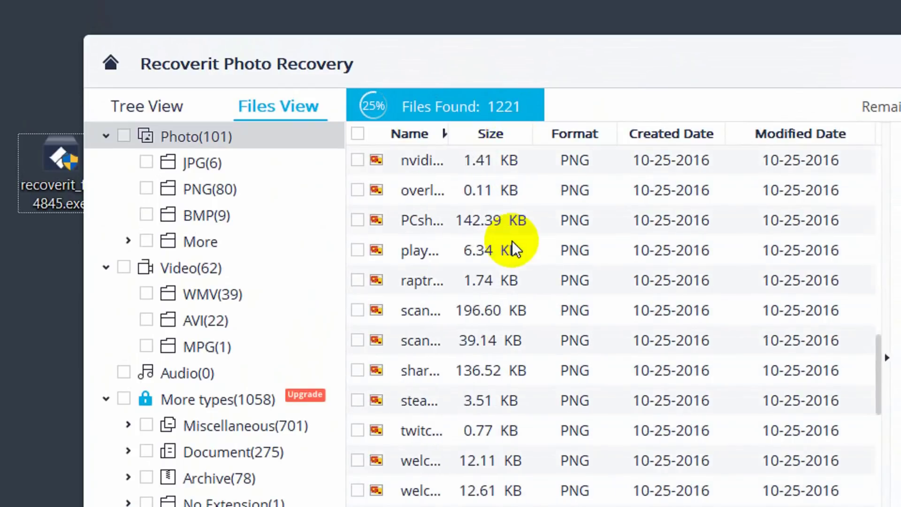
pyautogui.scroll(-1, 536, 371)
pyautogui.scroll(15, 497, 379)
pyautogui.scroll(5, 497, 376)
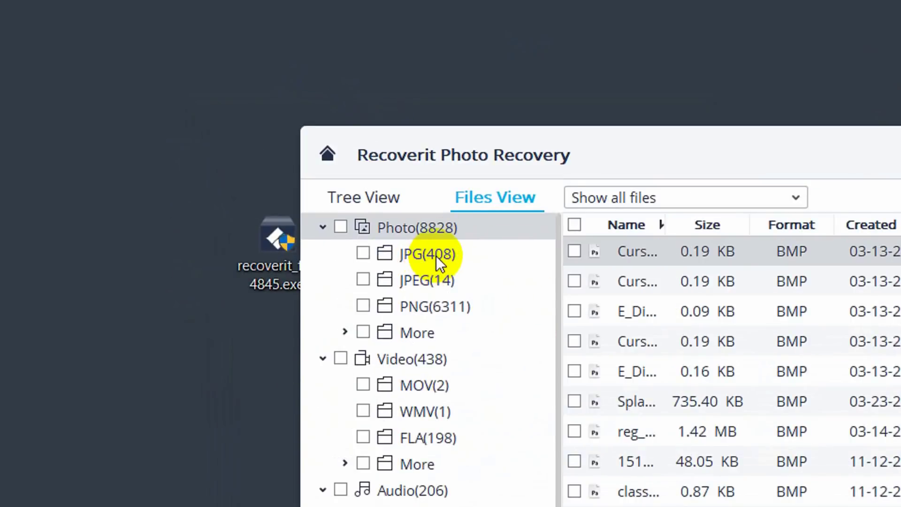
# - Browse the scanned JPG, JPEG and PNG files, show the additional photo formats, collapse the Photo category, and list the MP3 audio files
pyautogui.click(437, 257)
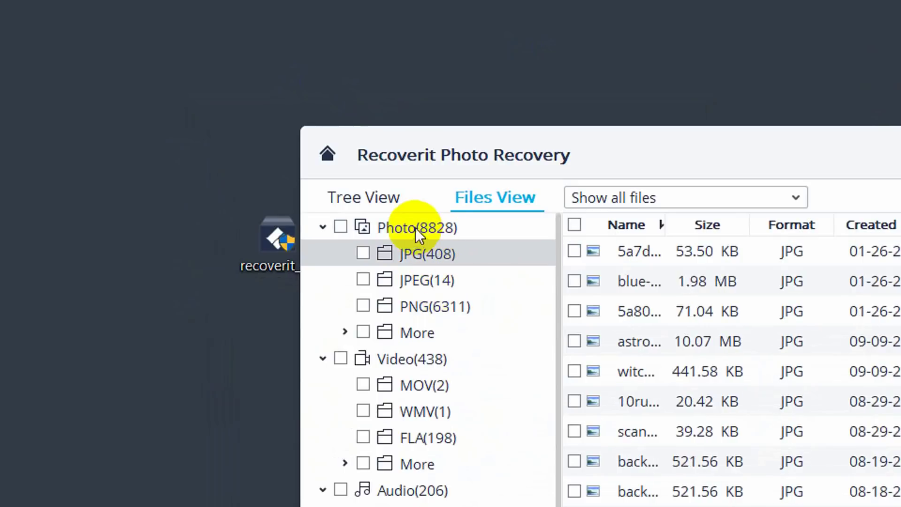
pyautogui.click(435, 281)
pyautogui.click(437, 308)
pyautogui.click(418, 342)
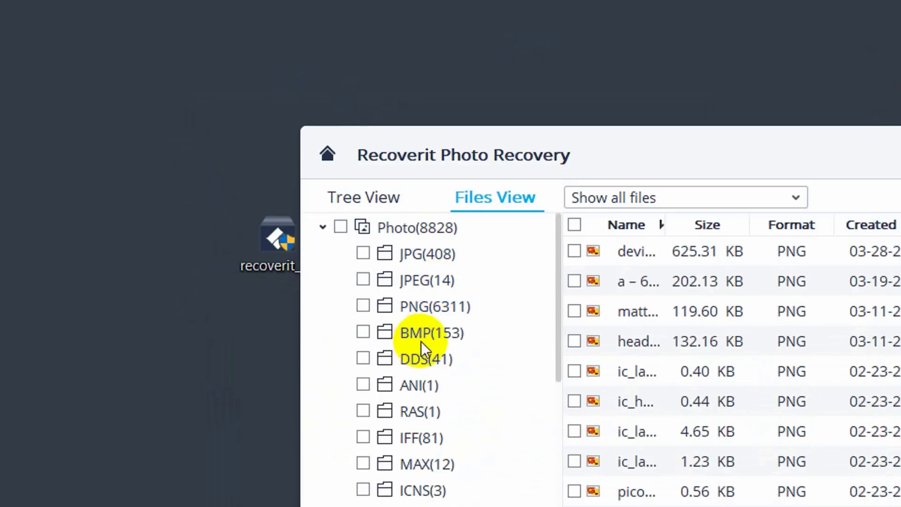
pyautogui.click(328, 227)
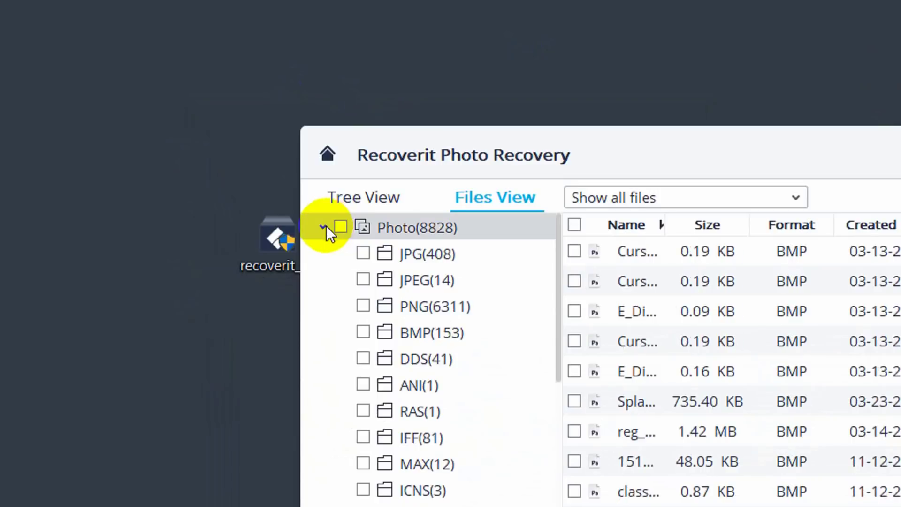
pyautogui.click(323, 227)
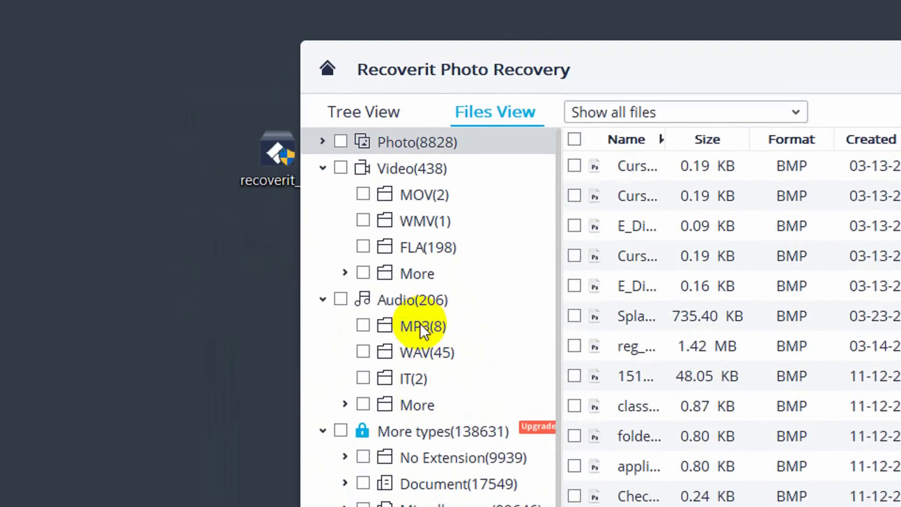
pyautogui.click(422, 324)
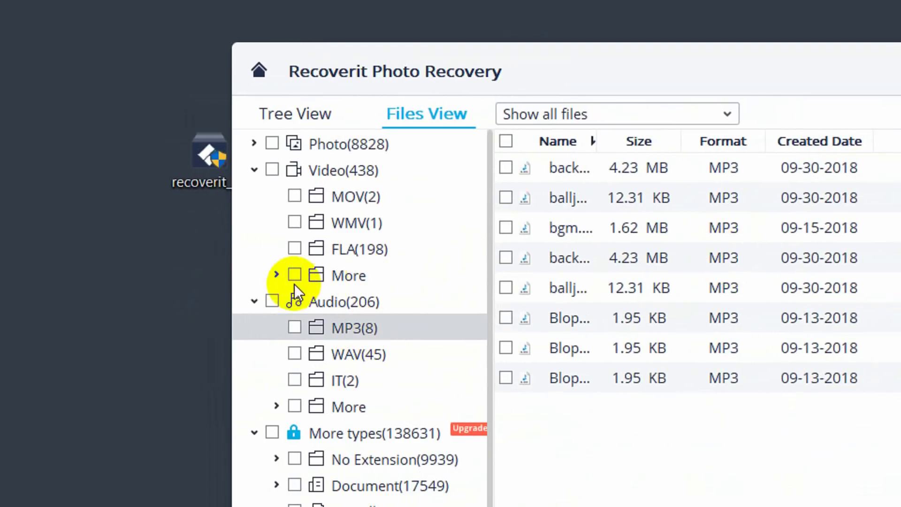
# - List the MOV videos, expand the Photo category and look through its JPEG and PNG files
pyautogui.click(359, 197)
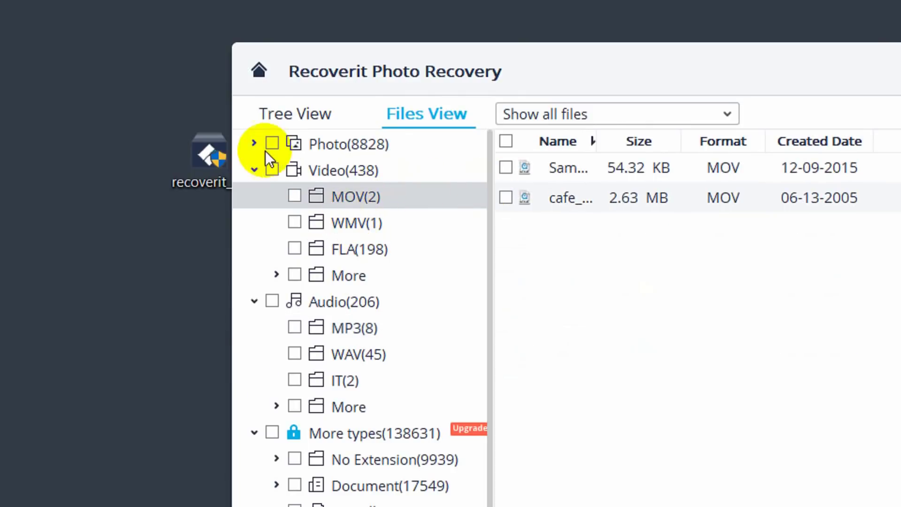
pyautogui.click(255, 143)
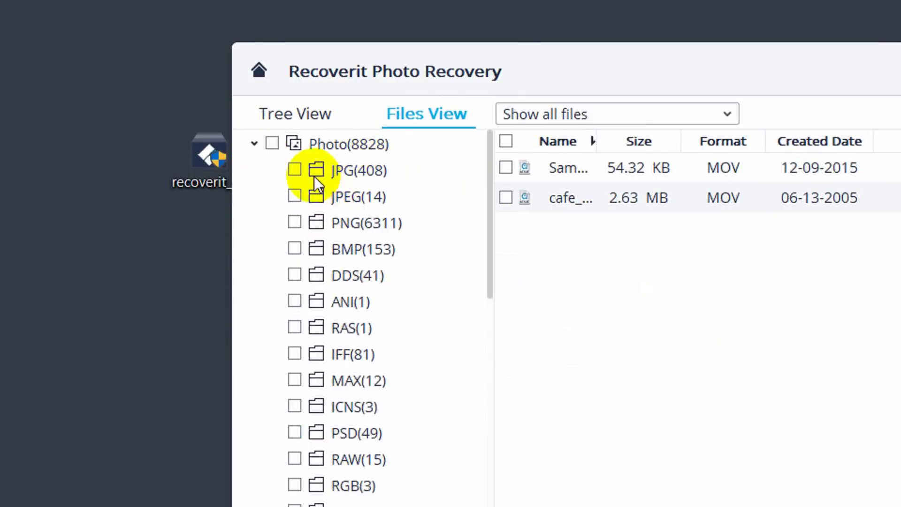
pyautogui.click(359, 183)
pyautogui.click(361, 199)
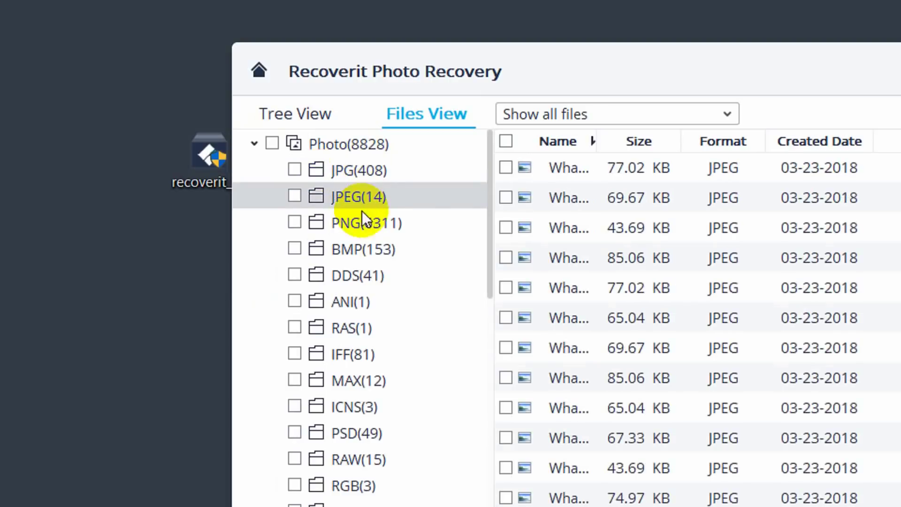
pyautogui.click(361, 227)
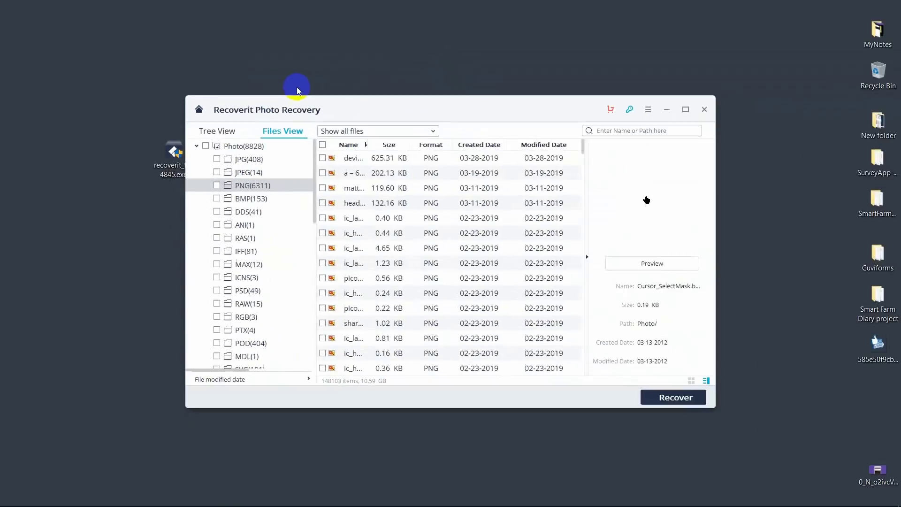
pyautogui.scroll(-3, 240, 168)
pyautogui.scroll(3, 235, 164)
# - Look through the formats under Photo, list all Video files, and return to the complete Photo category
pyautogui.click(238, 146)
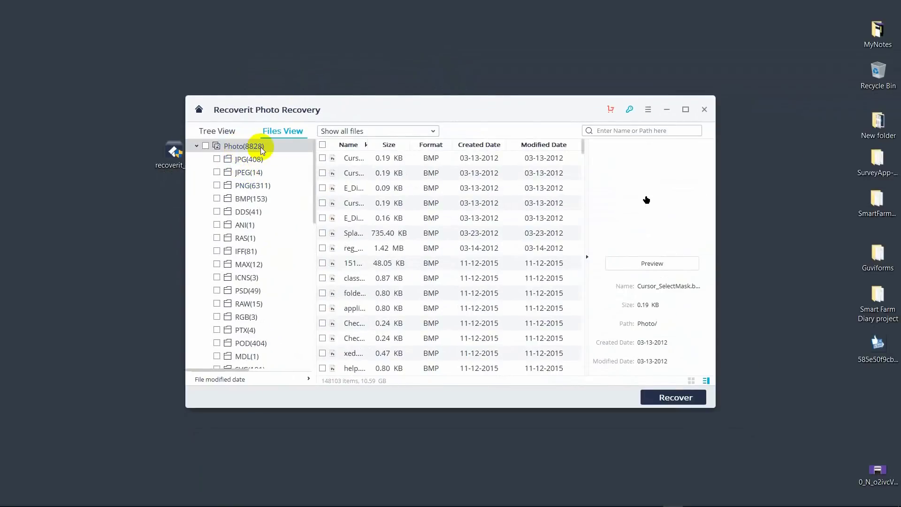
pyautogui.scroll(-3, 423, 183)
pyautogui.scroll(-6, 241, 216)
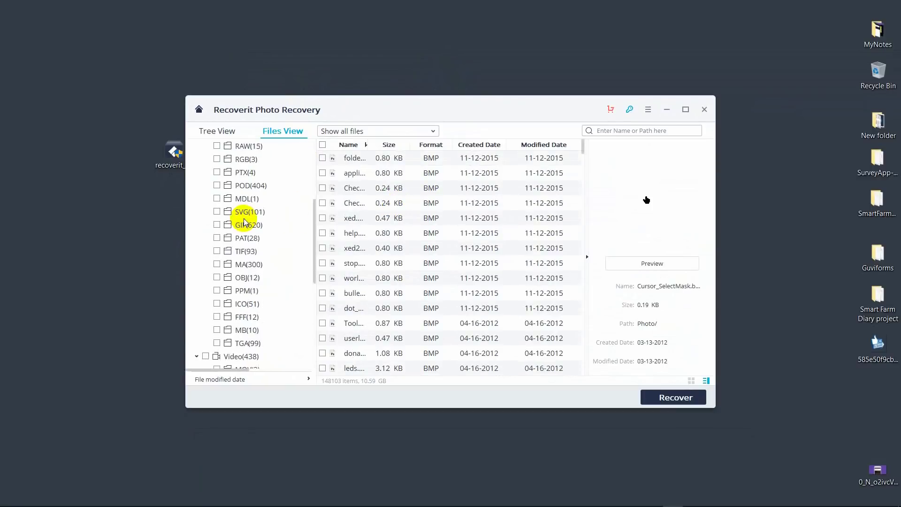
pyautogui.click(249, 201)
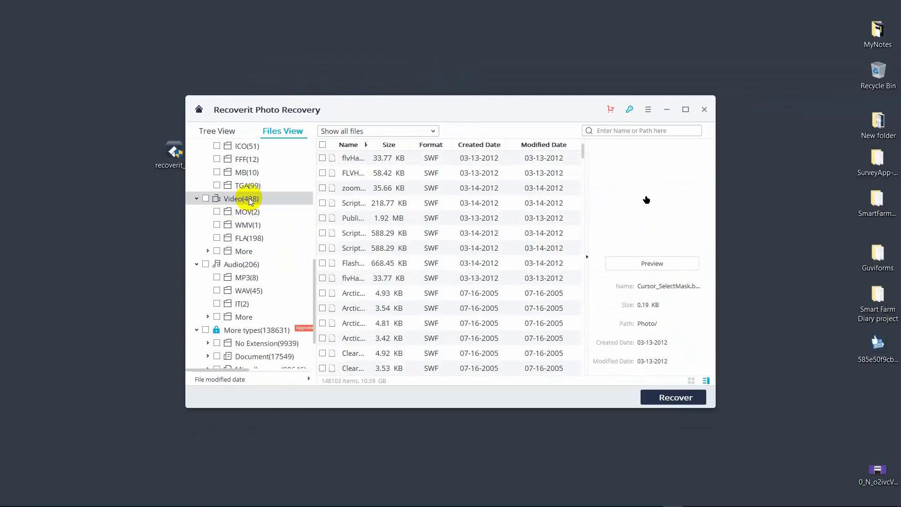
pyautogui.scroll(6, 249, 201)
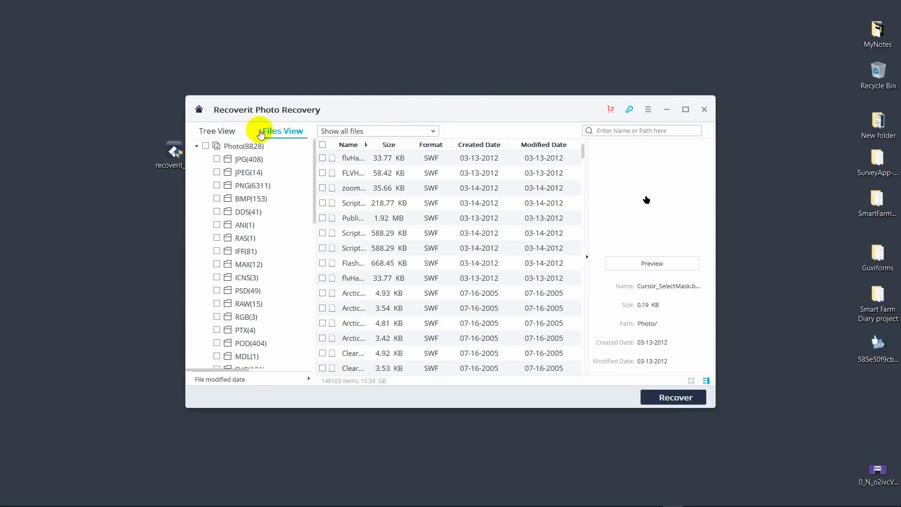
pyautogui.click(254, 148)
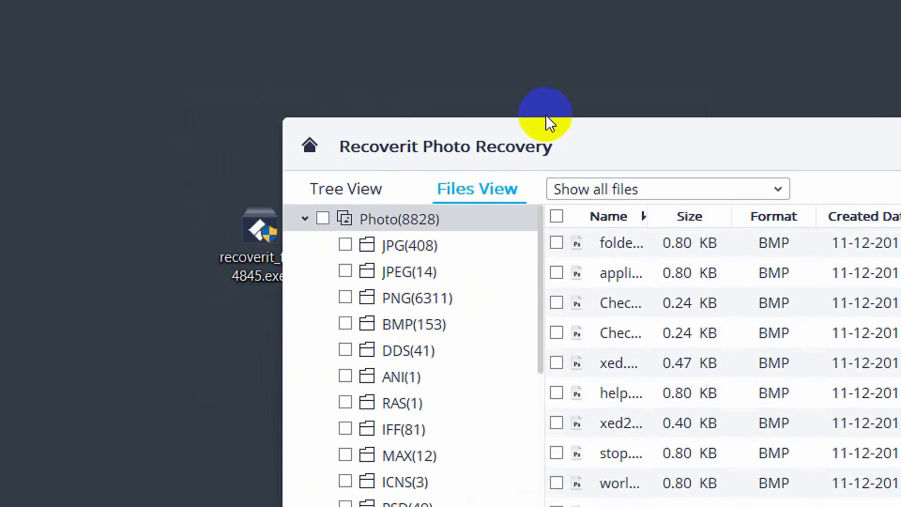
pyautogui.click(587, 101)
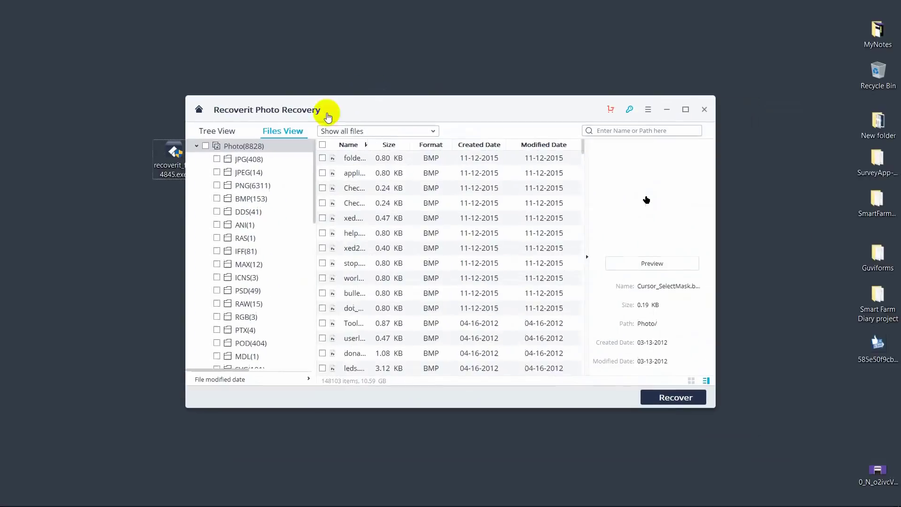
# - Preview en2.jpg from the JPG files and the 77.02 KB and 69.67 KB WhatsApp images from the JPEG files
pyautogui.click(477, 274)
pyautogui.scroll(-10, 417, 160)
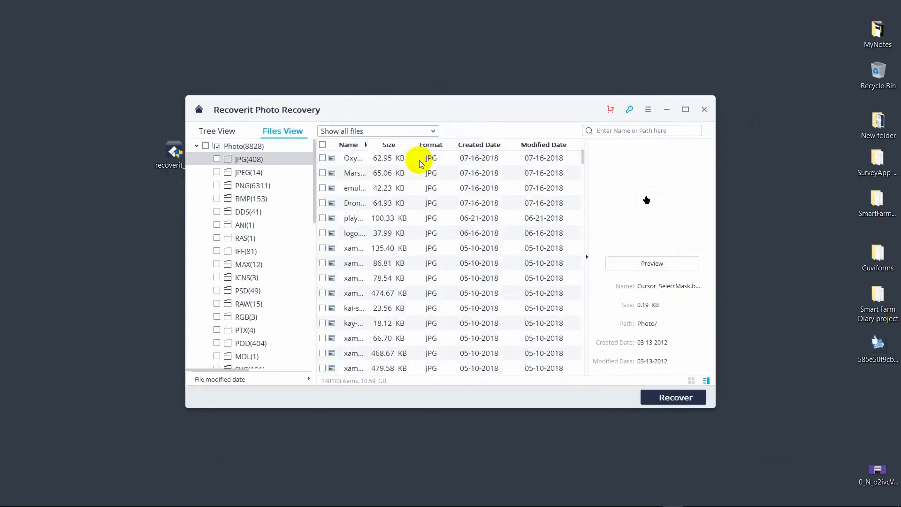
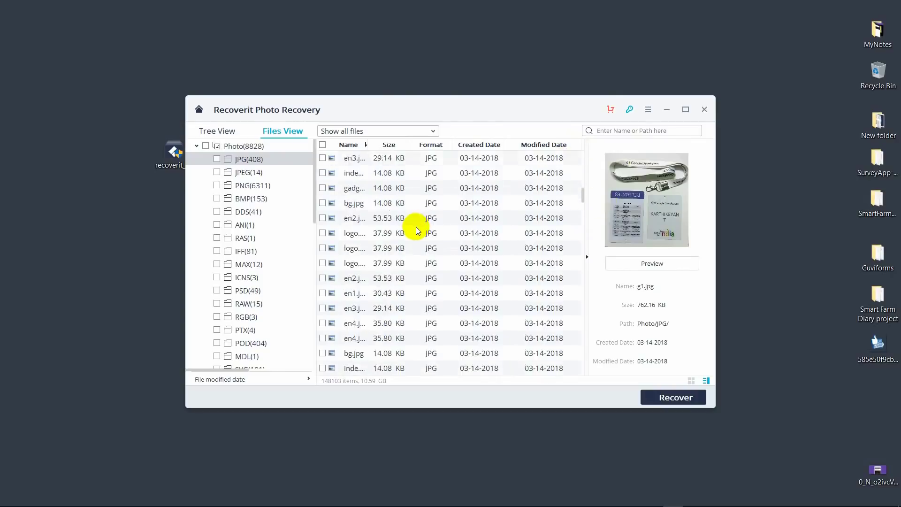
pyautogui.click(415, 226)
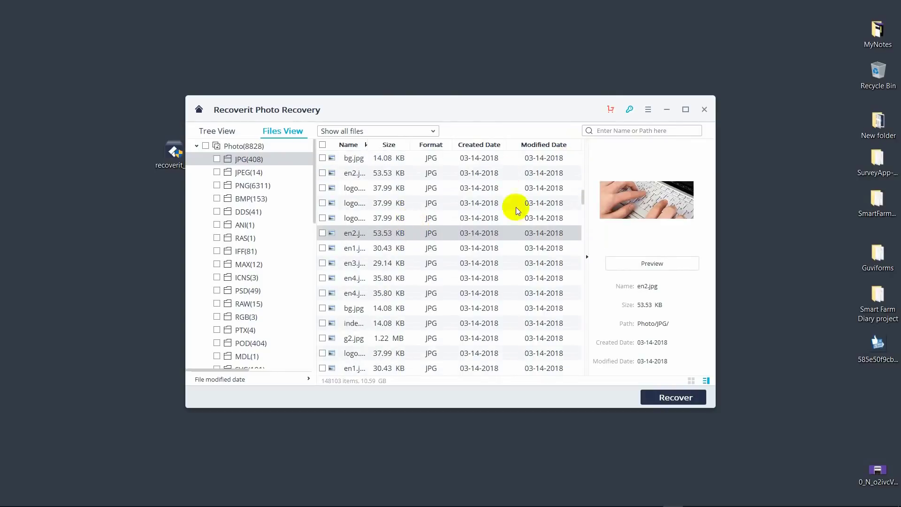
pyautogui.click(249, 172)
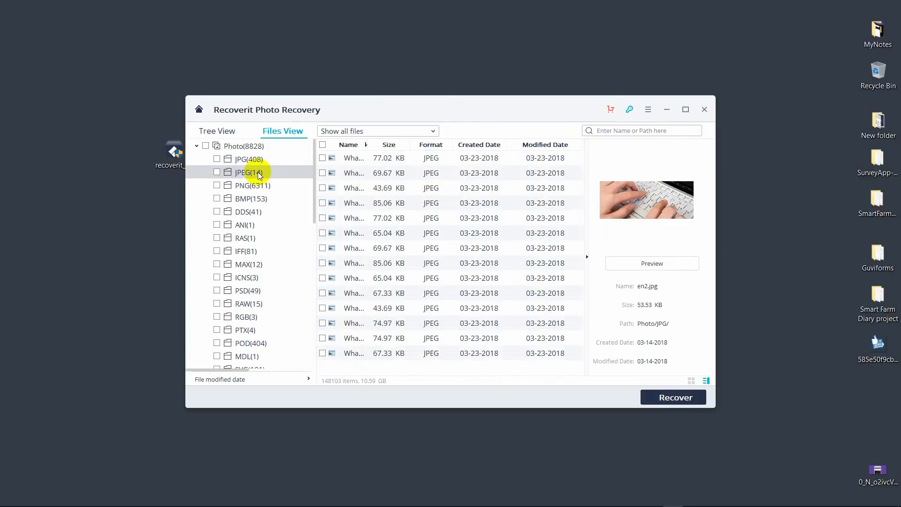
pyautogui.click(410, 224)
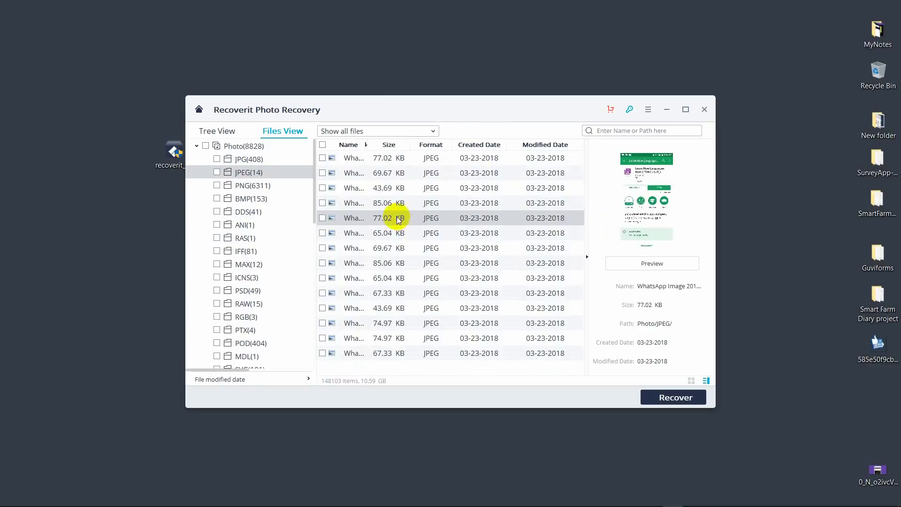
pyautogui.click(400, 252)
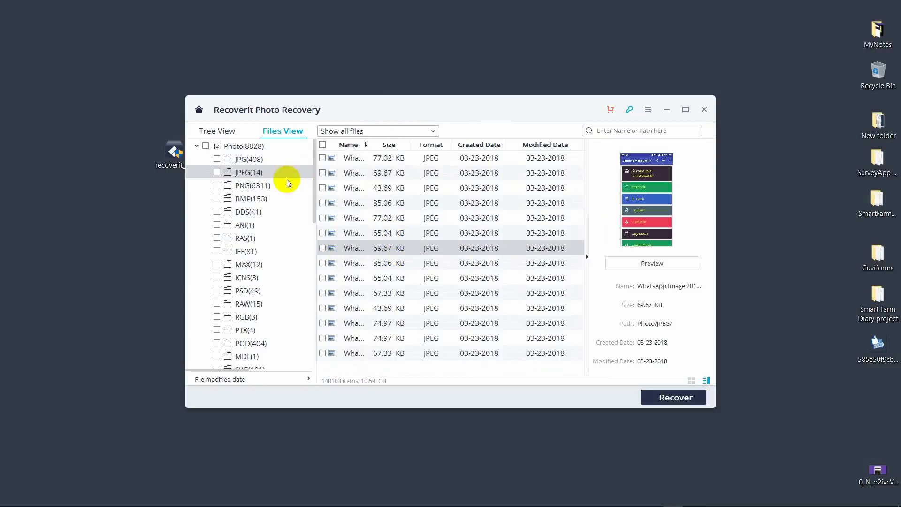
# - Preview matter copy.png and the 0.44 KB home icon, and look through the list of PNG files
pyautogui.click(272, 185)
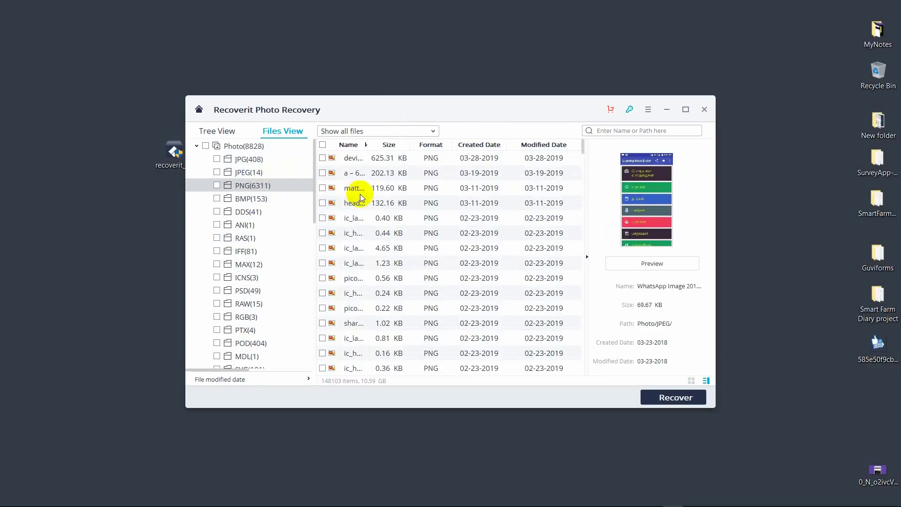
pyautogui.click(394, 187)
pyautogui.click(395, 199)
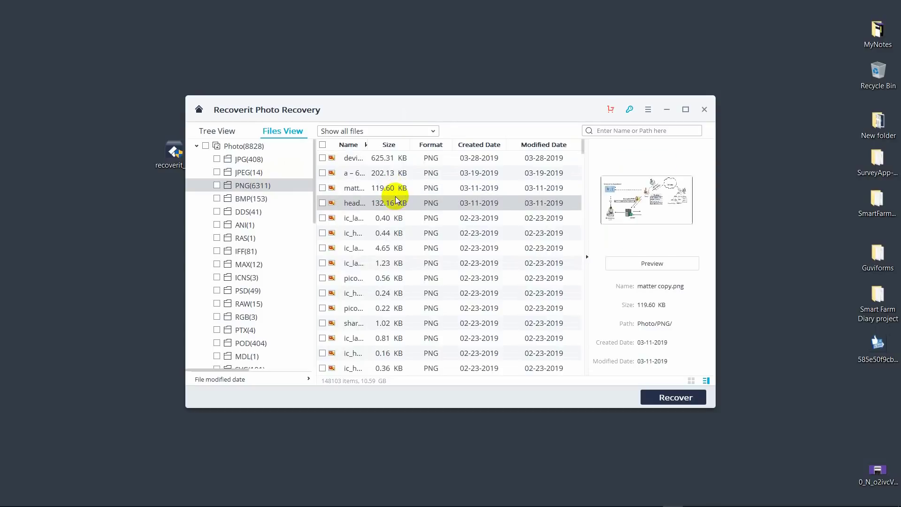
pyautogui.click(401, 231)
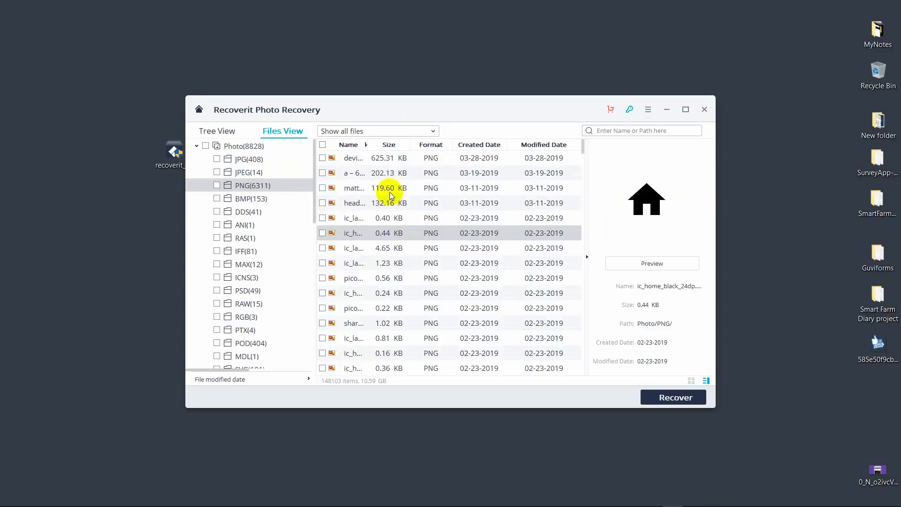
pyautogui.scroll(-2, 388, 190)
pyautogui.scroll(-5, 389, 195)
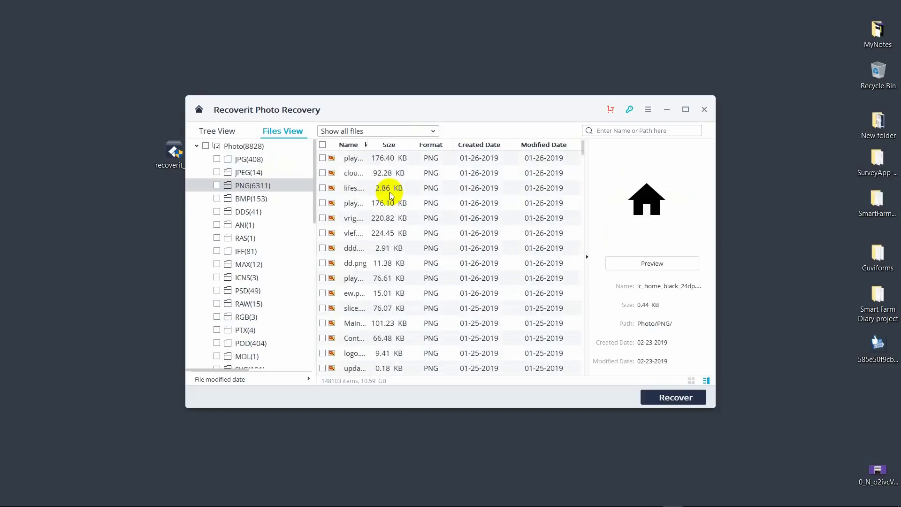
pyautogui.scroll(-4, 355, 286)
pyautogui.scroll(9, 356, 281)
pyautogui.scroll(3, 364, 275)
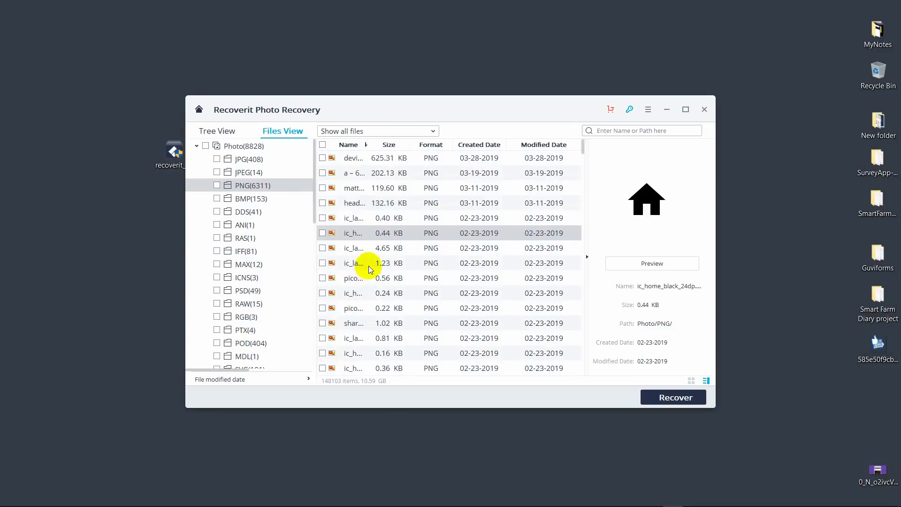
# - Recover only the 625.31 KB device-2018-08-23-193231.png under the free plan, saving it to the E:[km] drive
pyautogui.click(372, 159)
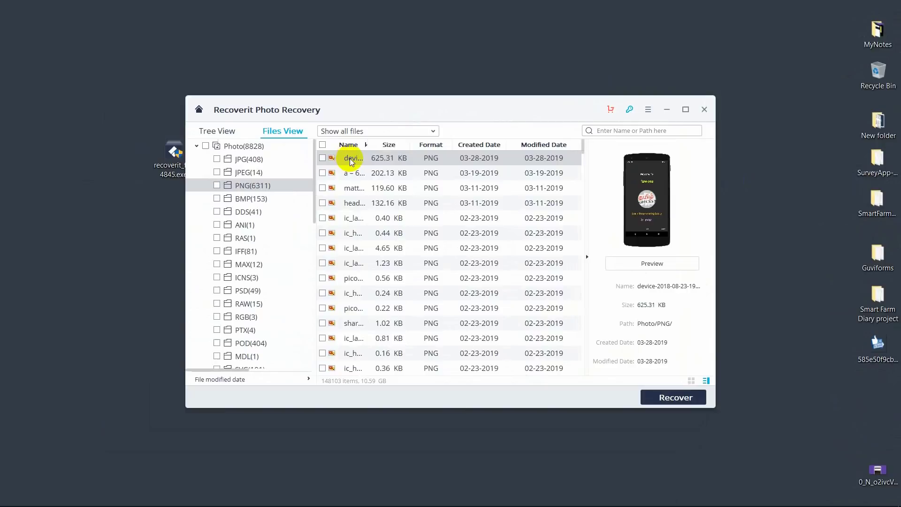
pyautogui.click(322, 159)
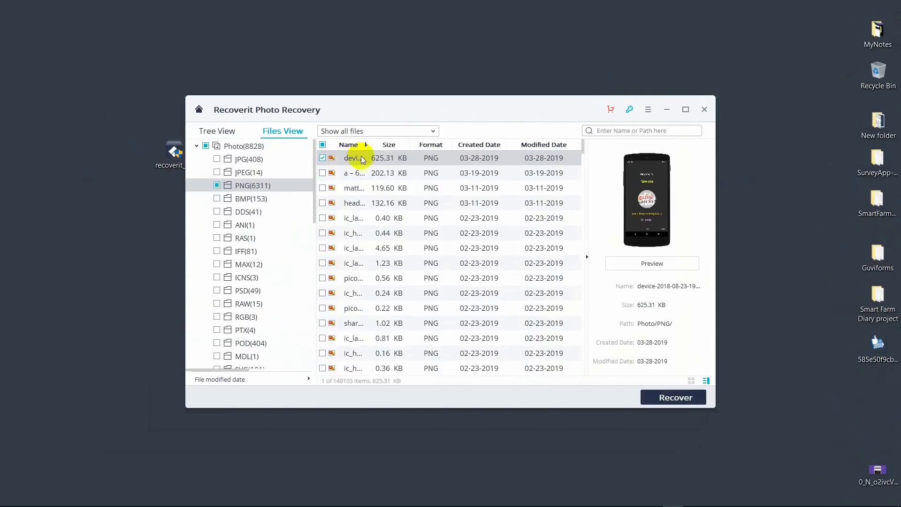
pyautogui.click(673, 400)
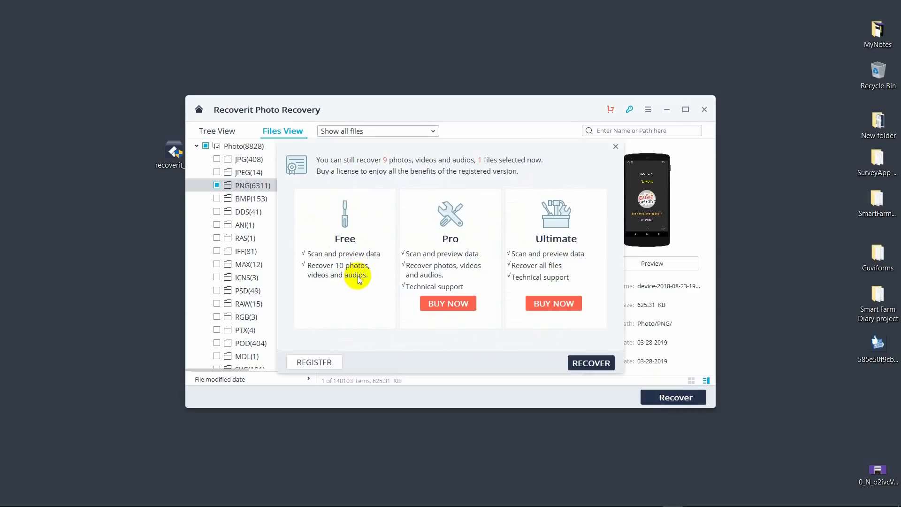
pyautogui.click(454, 15)
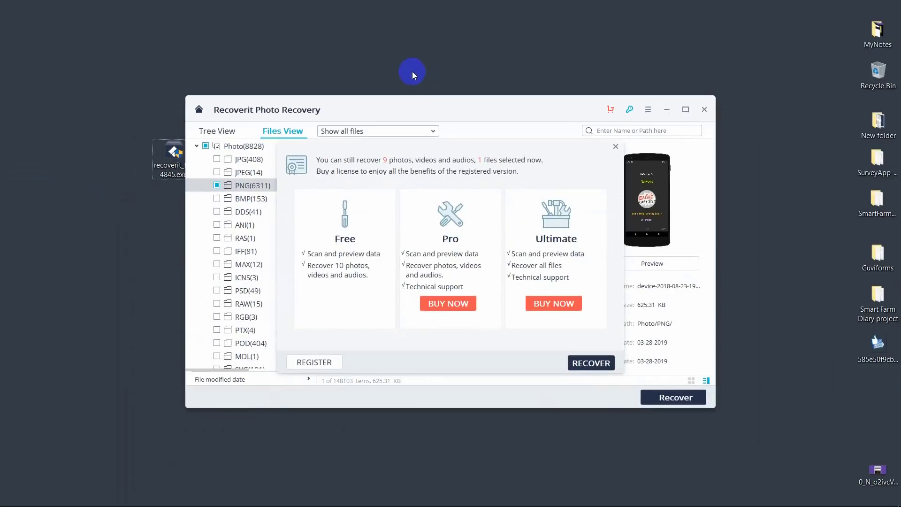
pyautogui.click(593, 363)
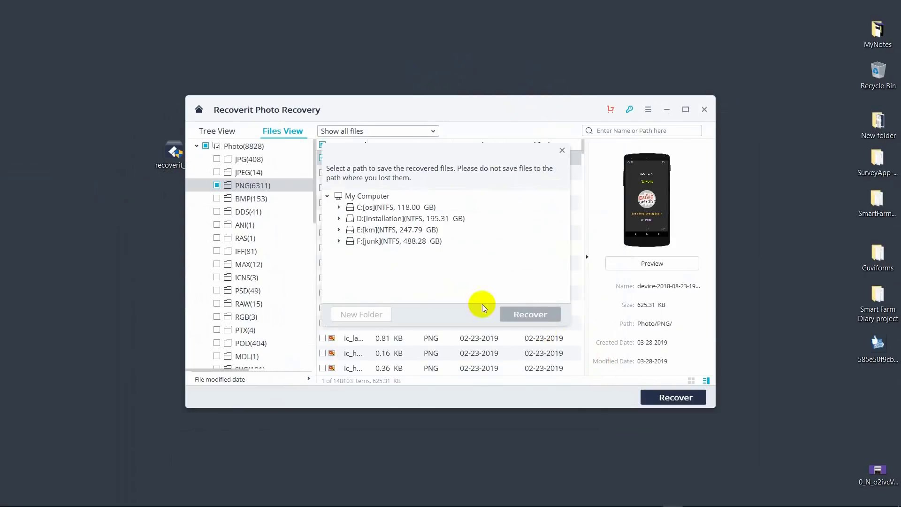
pyautogui.click(407, 233)
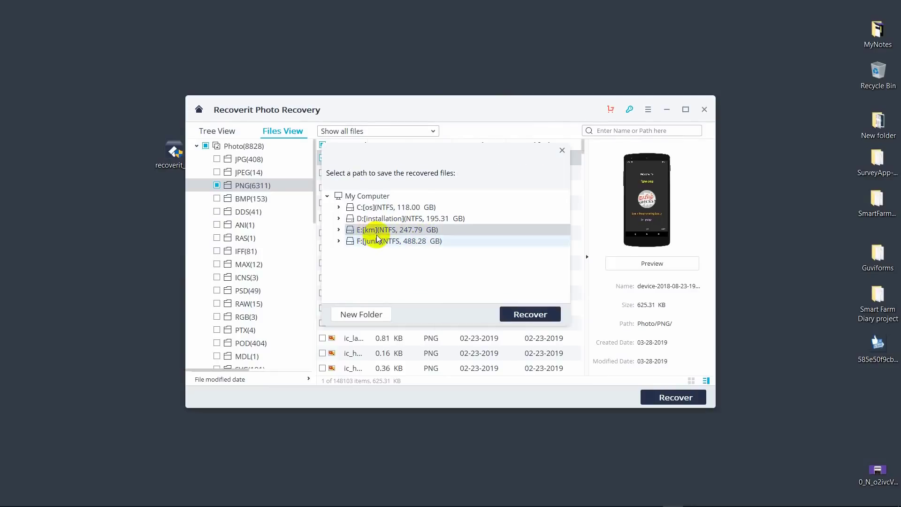
pyautogui.click(530, 315)
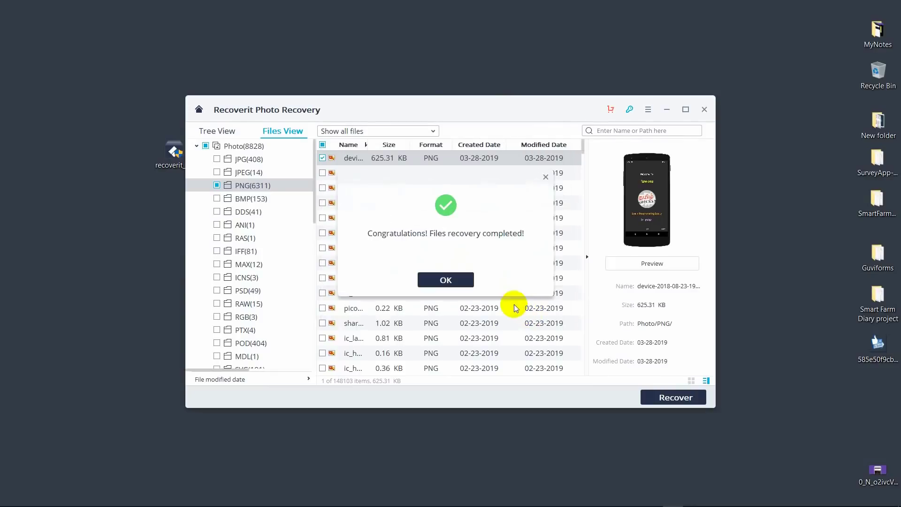
# - Switch to the File Explorer window with the recovery folder on E: and open its Photo\PNG subfolder
pyautogui.moveTo(455, 44); pyautogui.dragTo(239, 59)
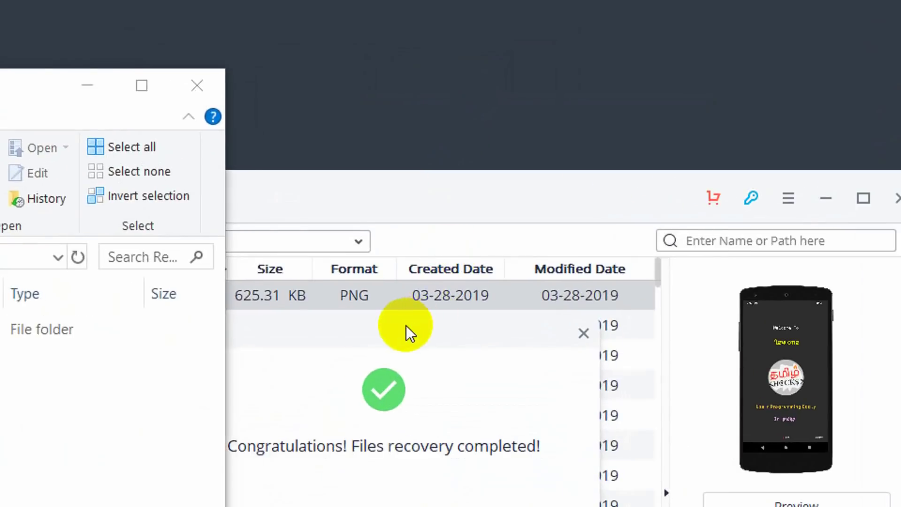
pyautogui.click(407, 326)
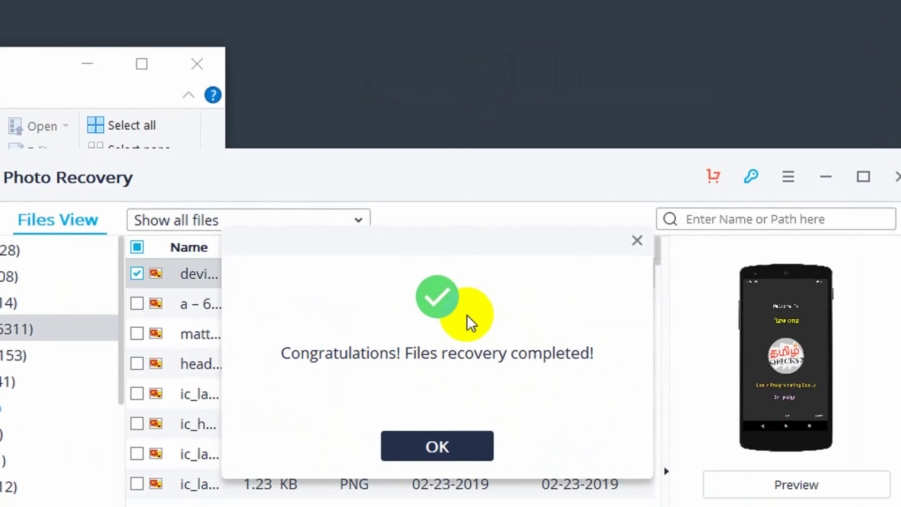
pyautogui.click(14, 98)
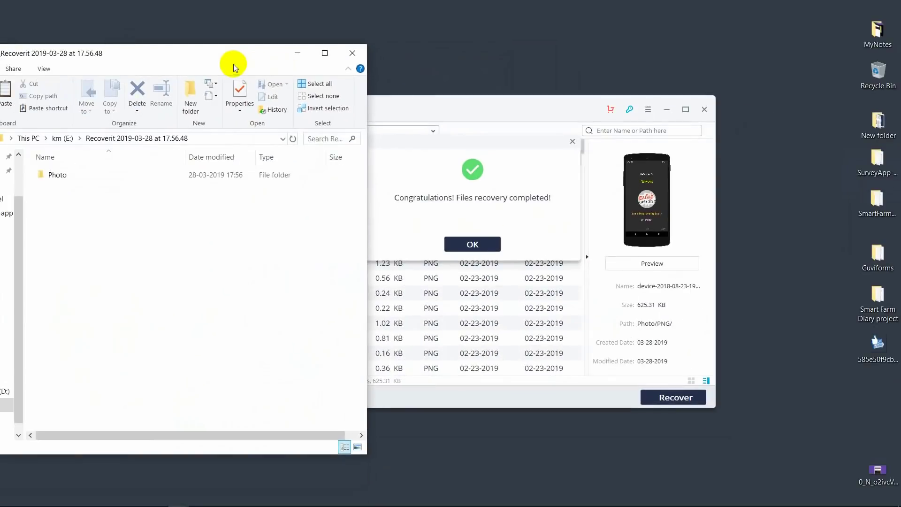
pyautogui.click(275, 43)
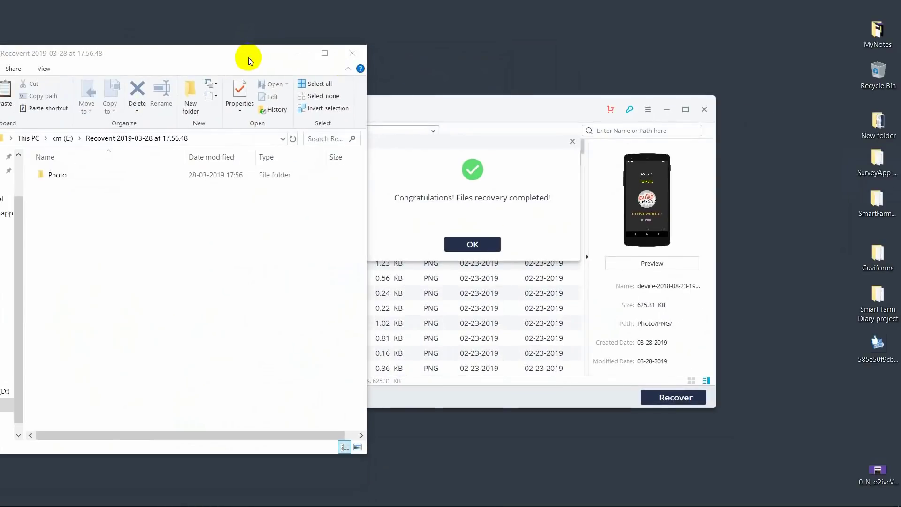
pyautogui.moveTo(248, 57); pyautogui.dragTo(391, 60)
pyautogui.click(252, 176)
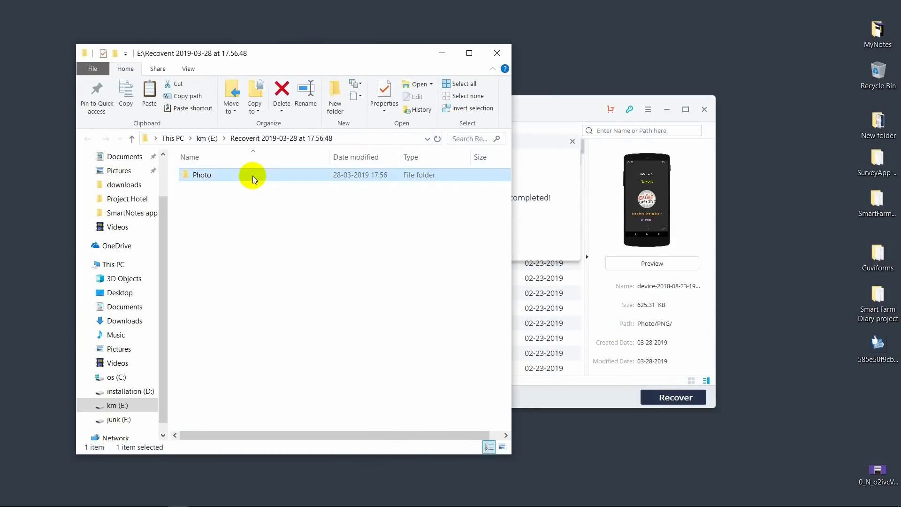
pyautogui.doubleClick(253, 175)
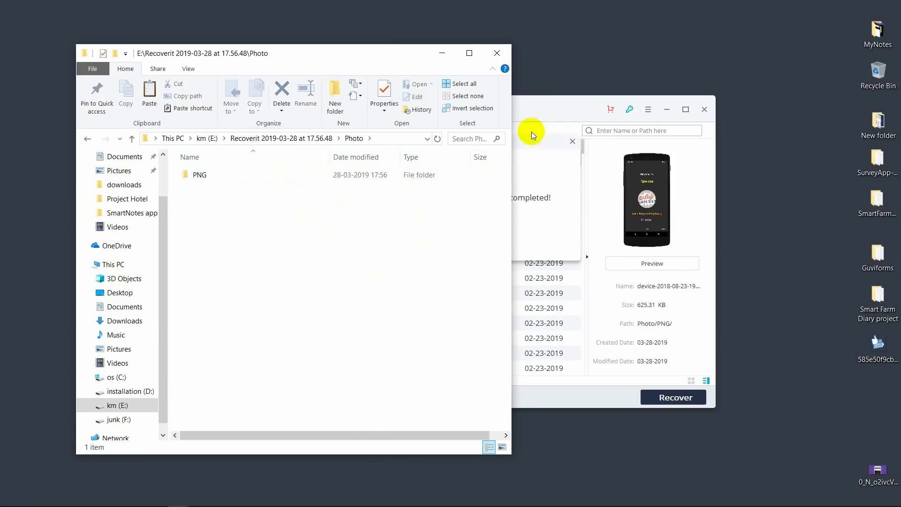
pyautogui.click(361, 174)
pyautogui.doubleClick(361, 175)
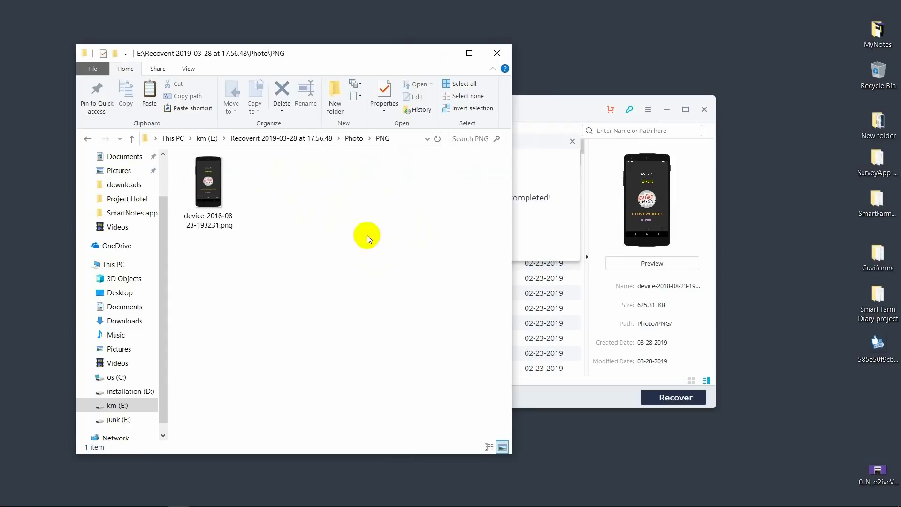
# - View the recovered device-2018-08-23-193231.png at full size, and minimize the image viewer and the recovery folder window
pyautogui.click(205, 205)
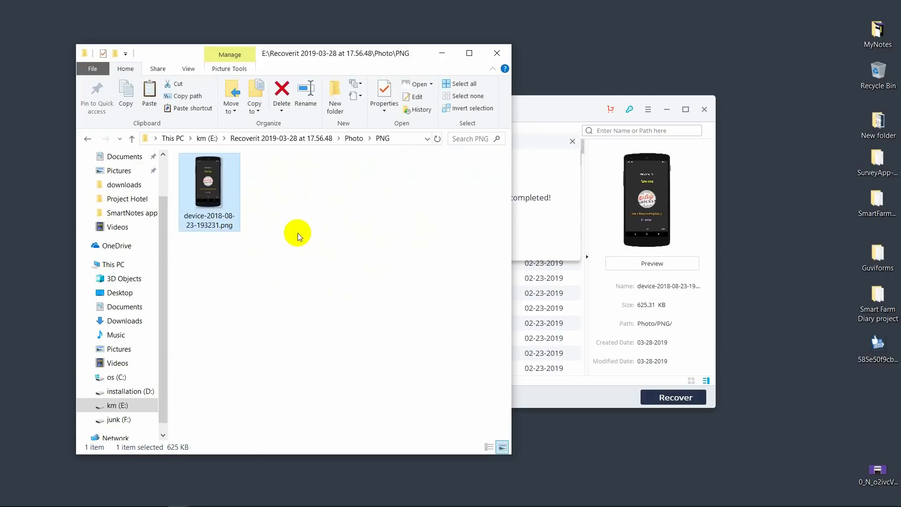
pyautogui.doubleClick(197, 195)
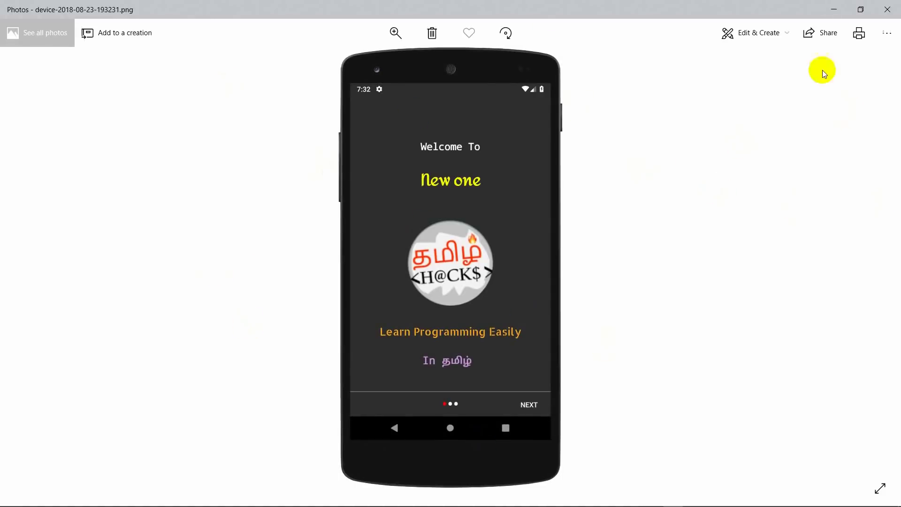
pyautogui.click(834, 9)
pyautogui.click(442, 53)
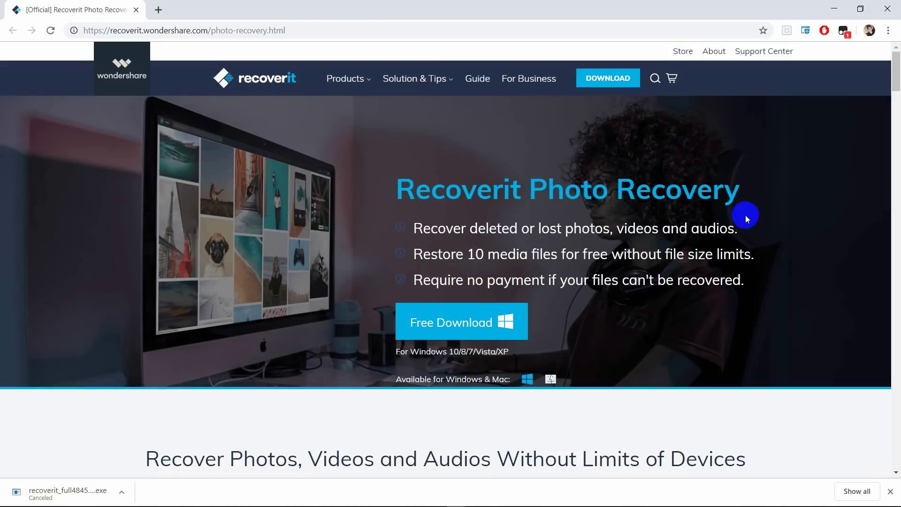
# - Look through the Recoverit Photo Recovery web page in Chrome, from supported devices and memory cards to the different loss scenarios
pyautogui.scroll(-5, 745, 215)
pyautogui.scroll(-12, 652, 204)
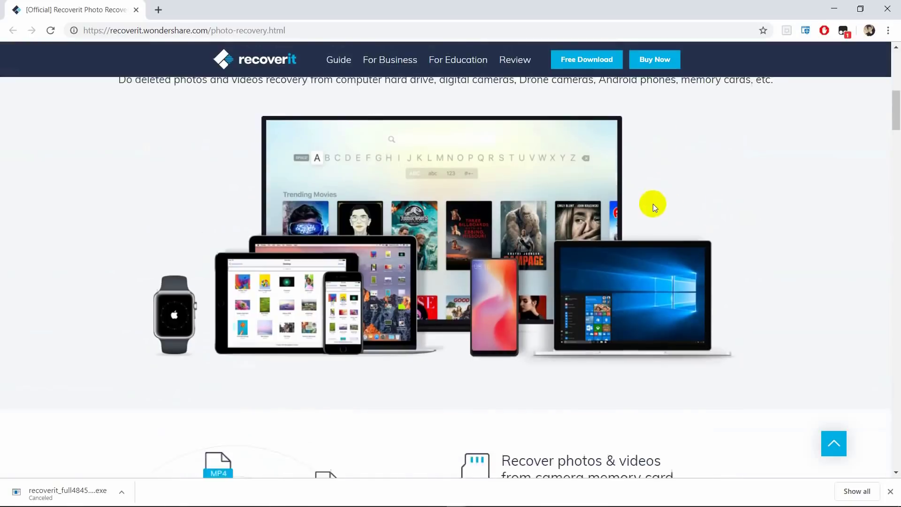
pyautogui.scroll(-15, 659, 196)
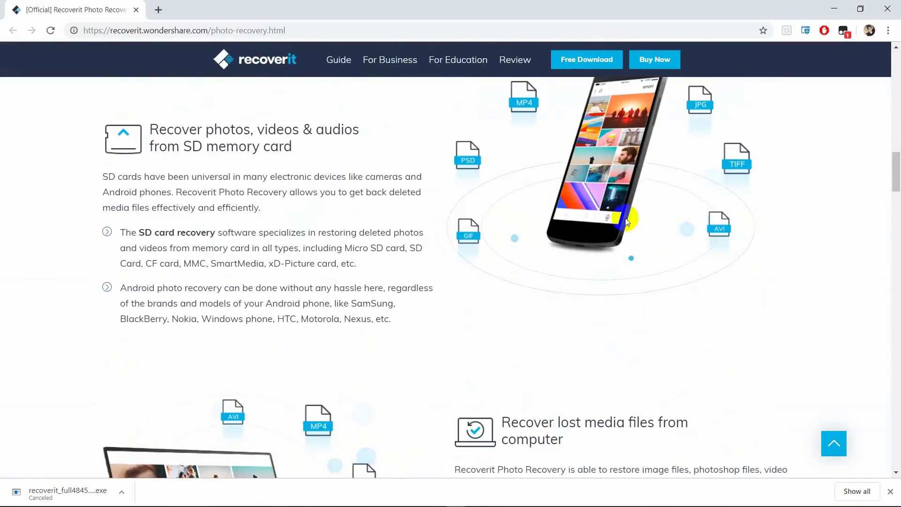
pyautogui.scroll(-15, 679, 172)
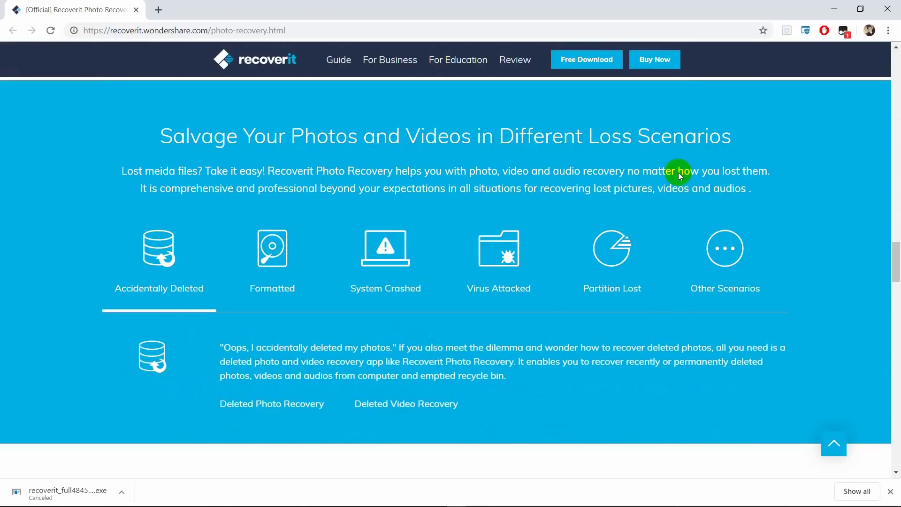